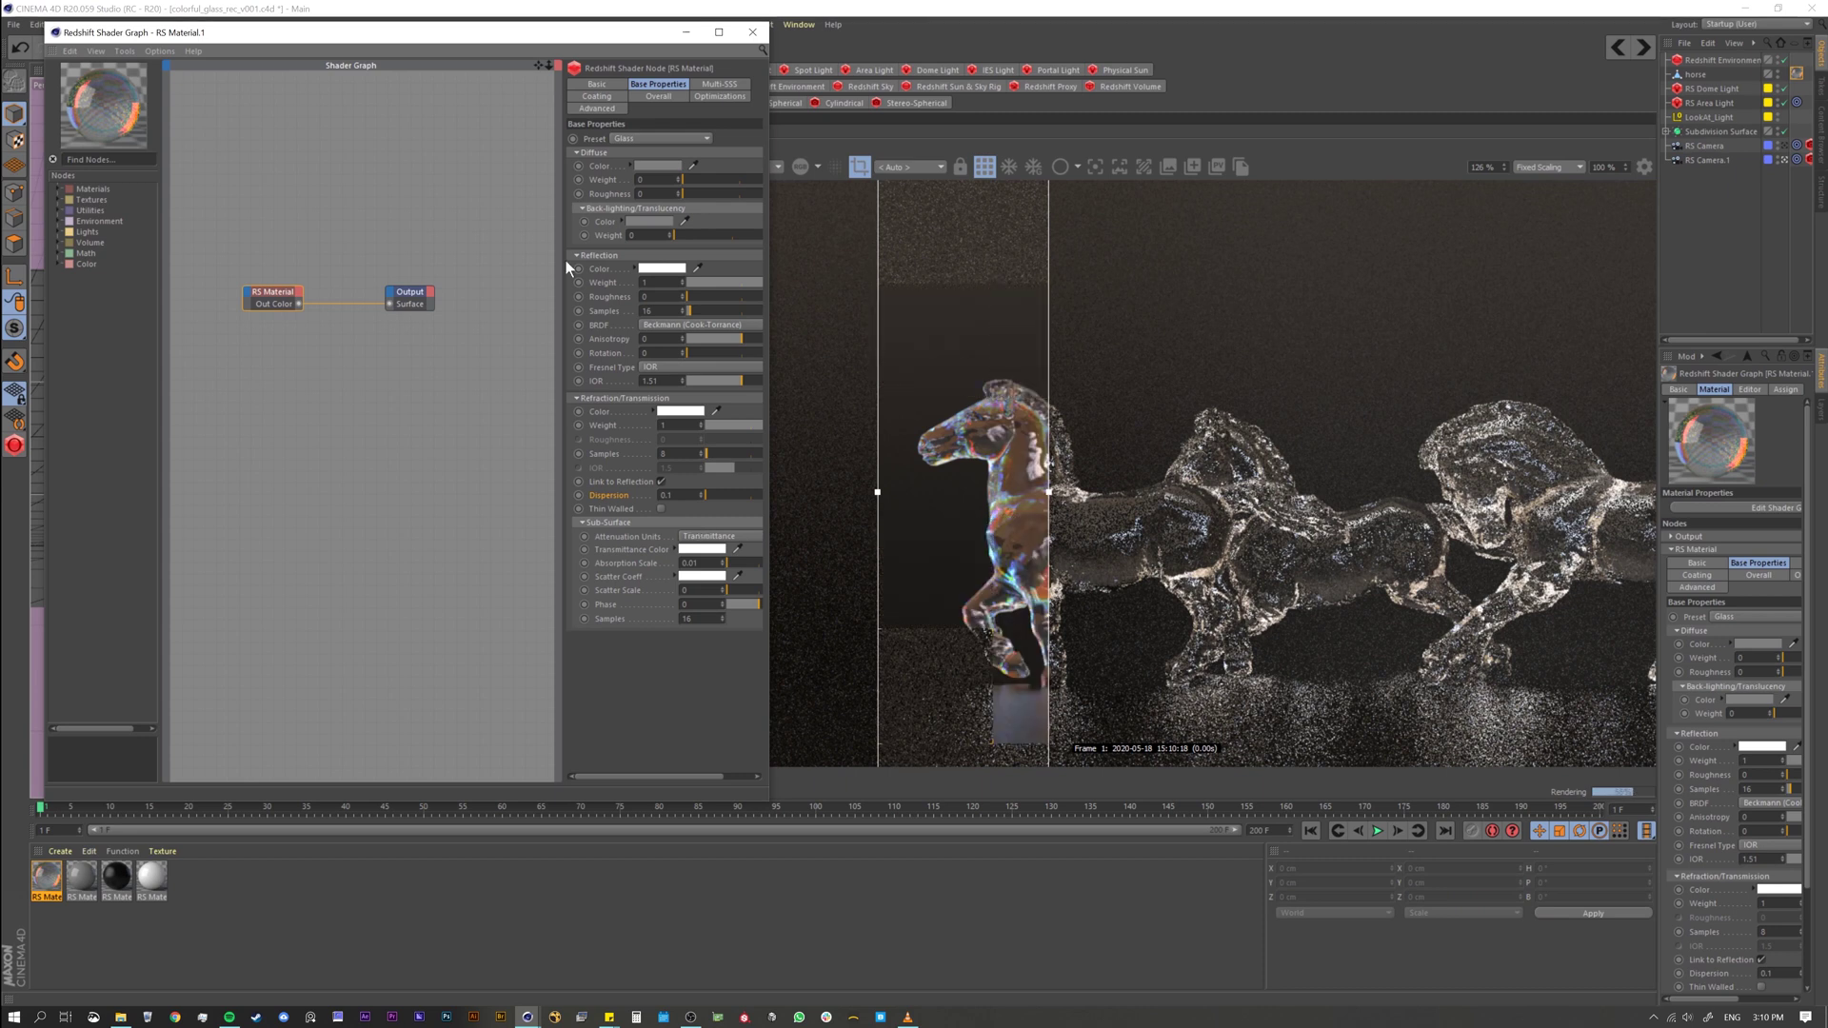
Try glass IOR values of 1.716 and 1.185, then return to the plain white horse scene
{"action": "left_click_drag", "start_coordinate": [741, 381], "coordinate": [729, 381]}
{"action": "left_click", "coordinate": [989, 169]}
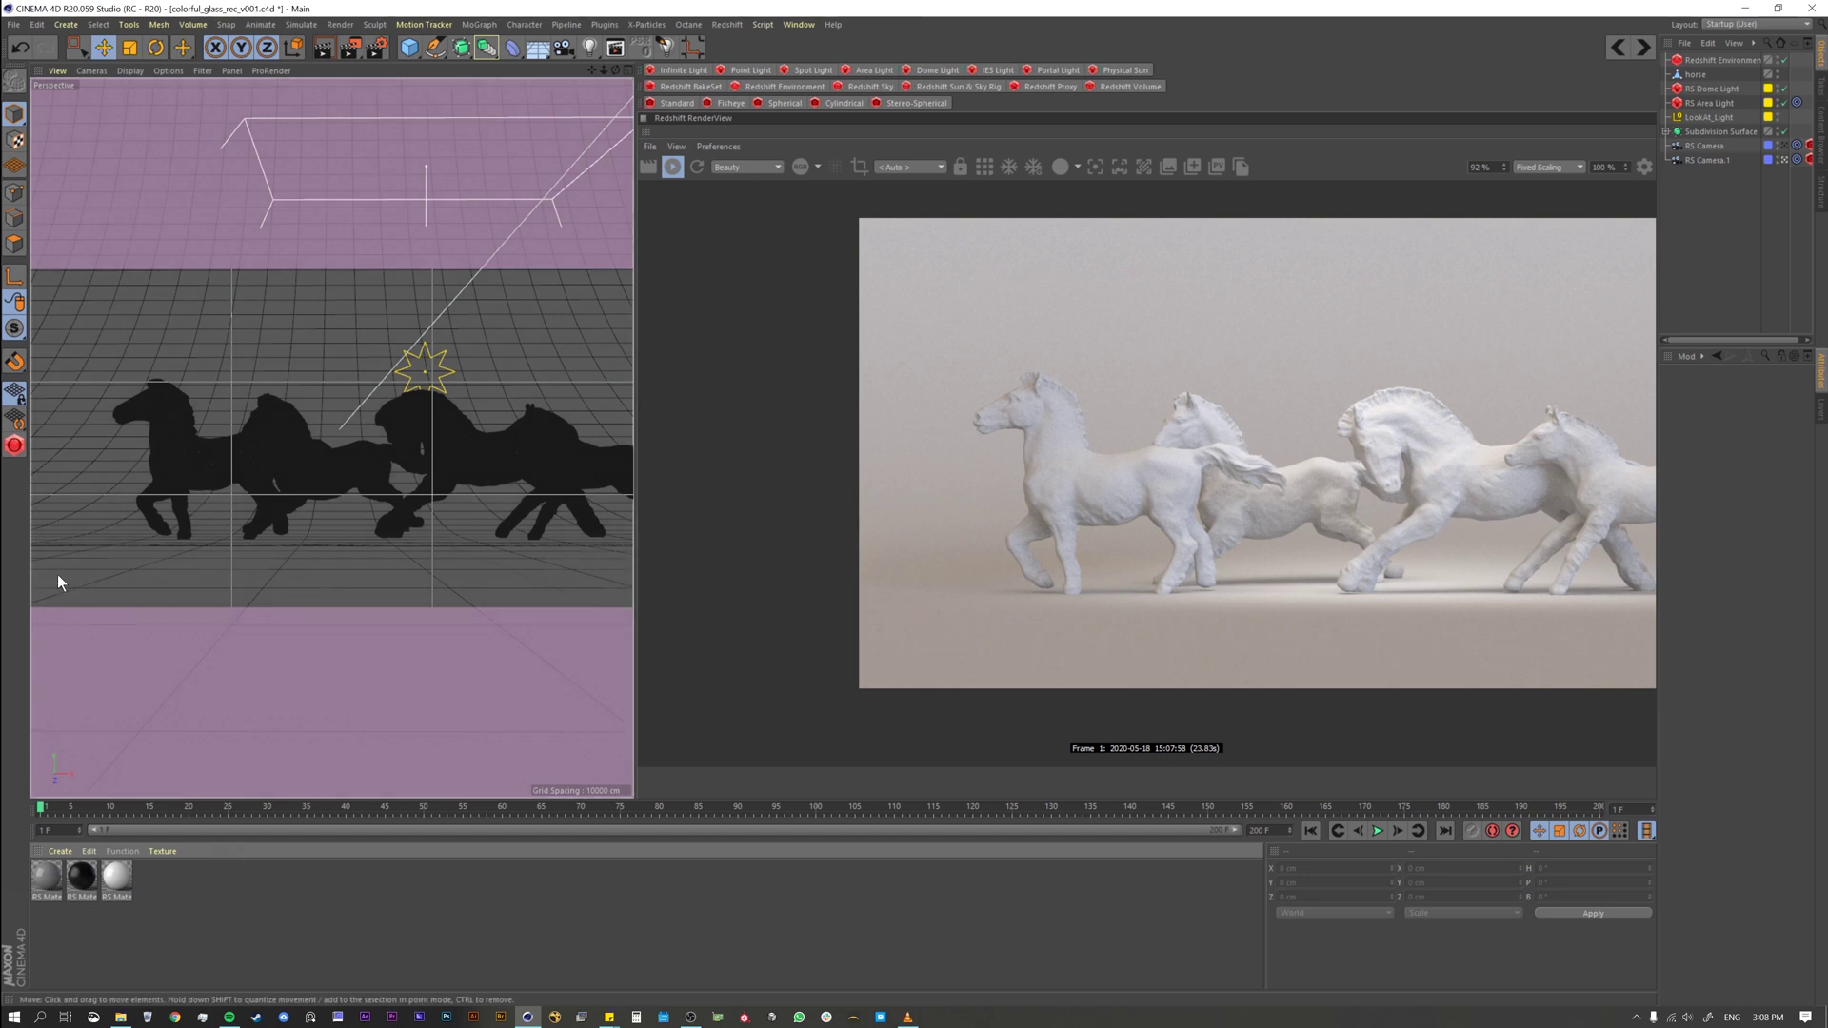
Create a new RS Material, apply it to the horses, and render them on a dark background
{"action": "left_click", "coordinate": [14, 445]}
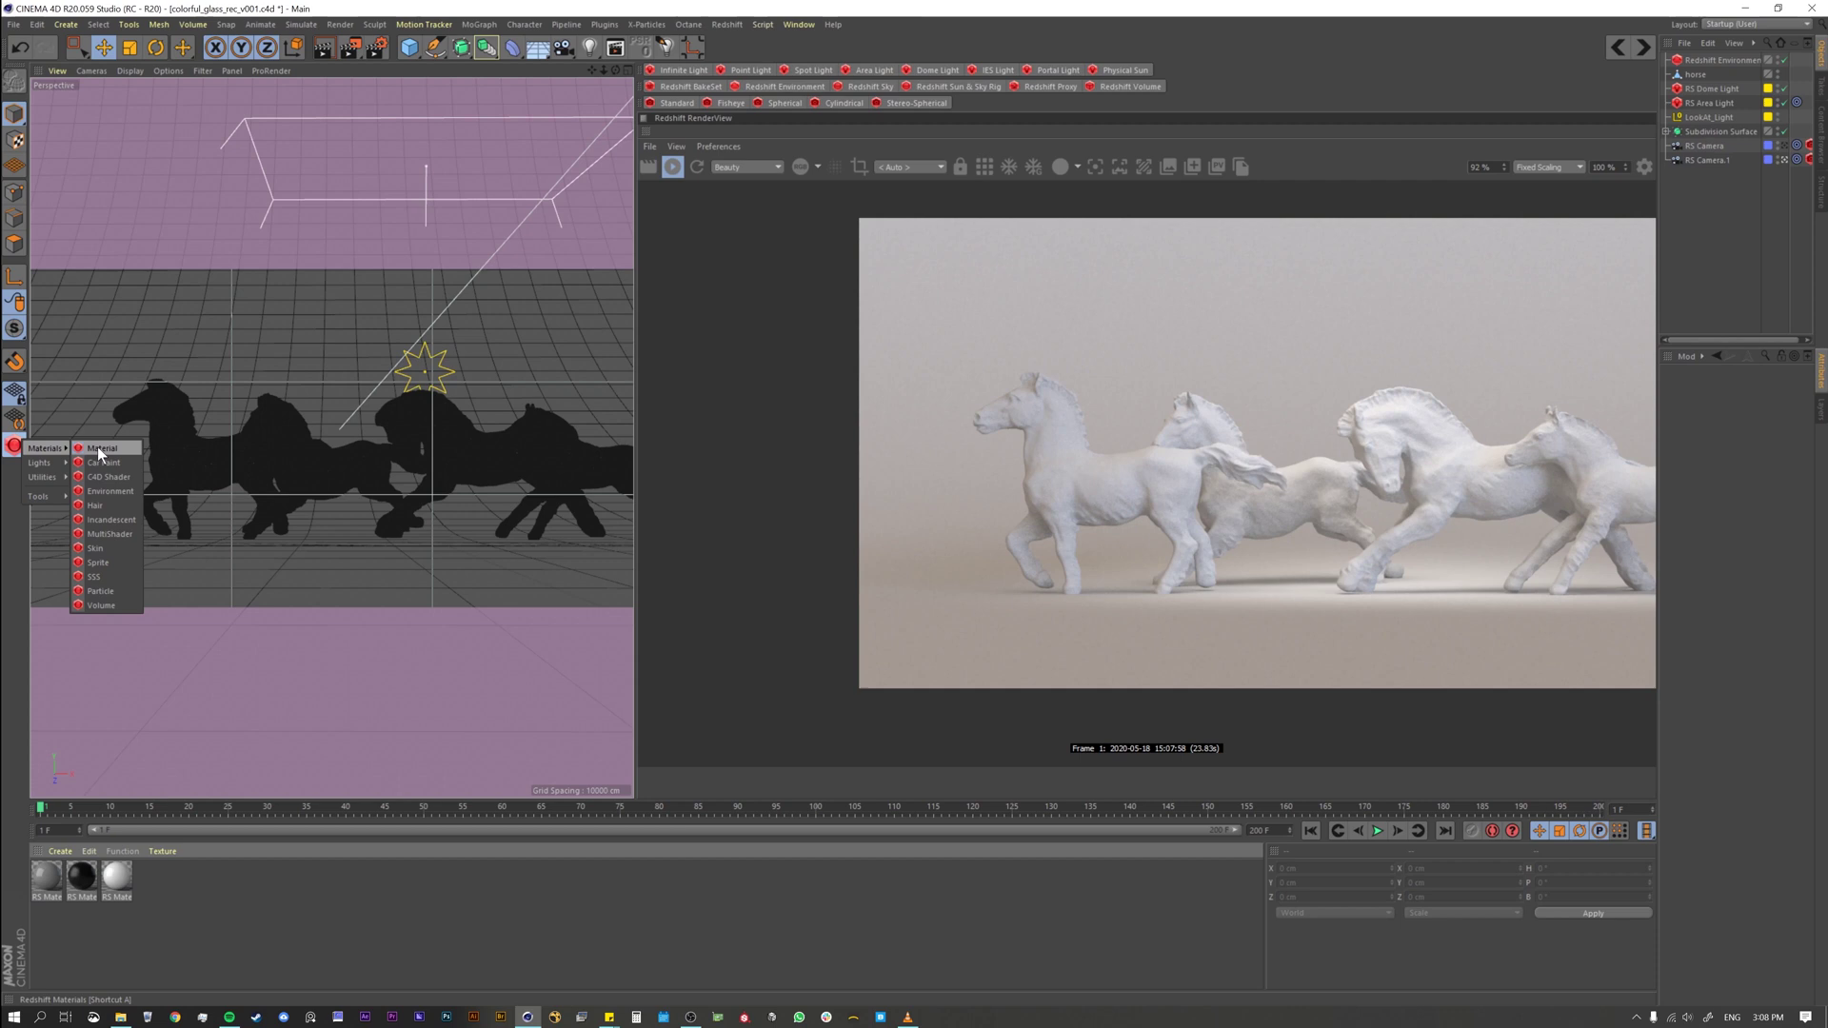
{"action": "left_click", "coordinate": [101, 448]}
{"action": "left_click_drag", "start_coordinate": [45, 890], "coordinate": [338, 464]}
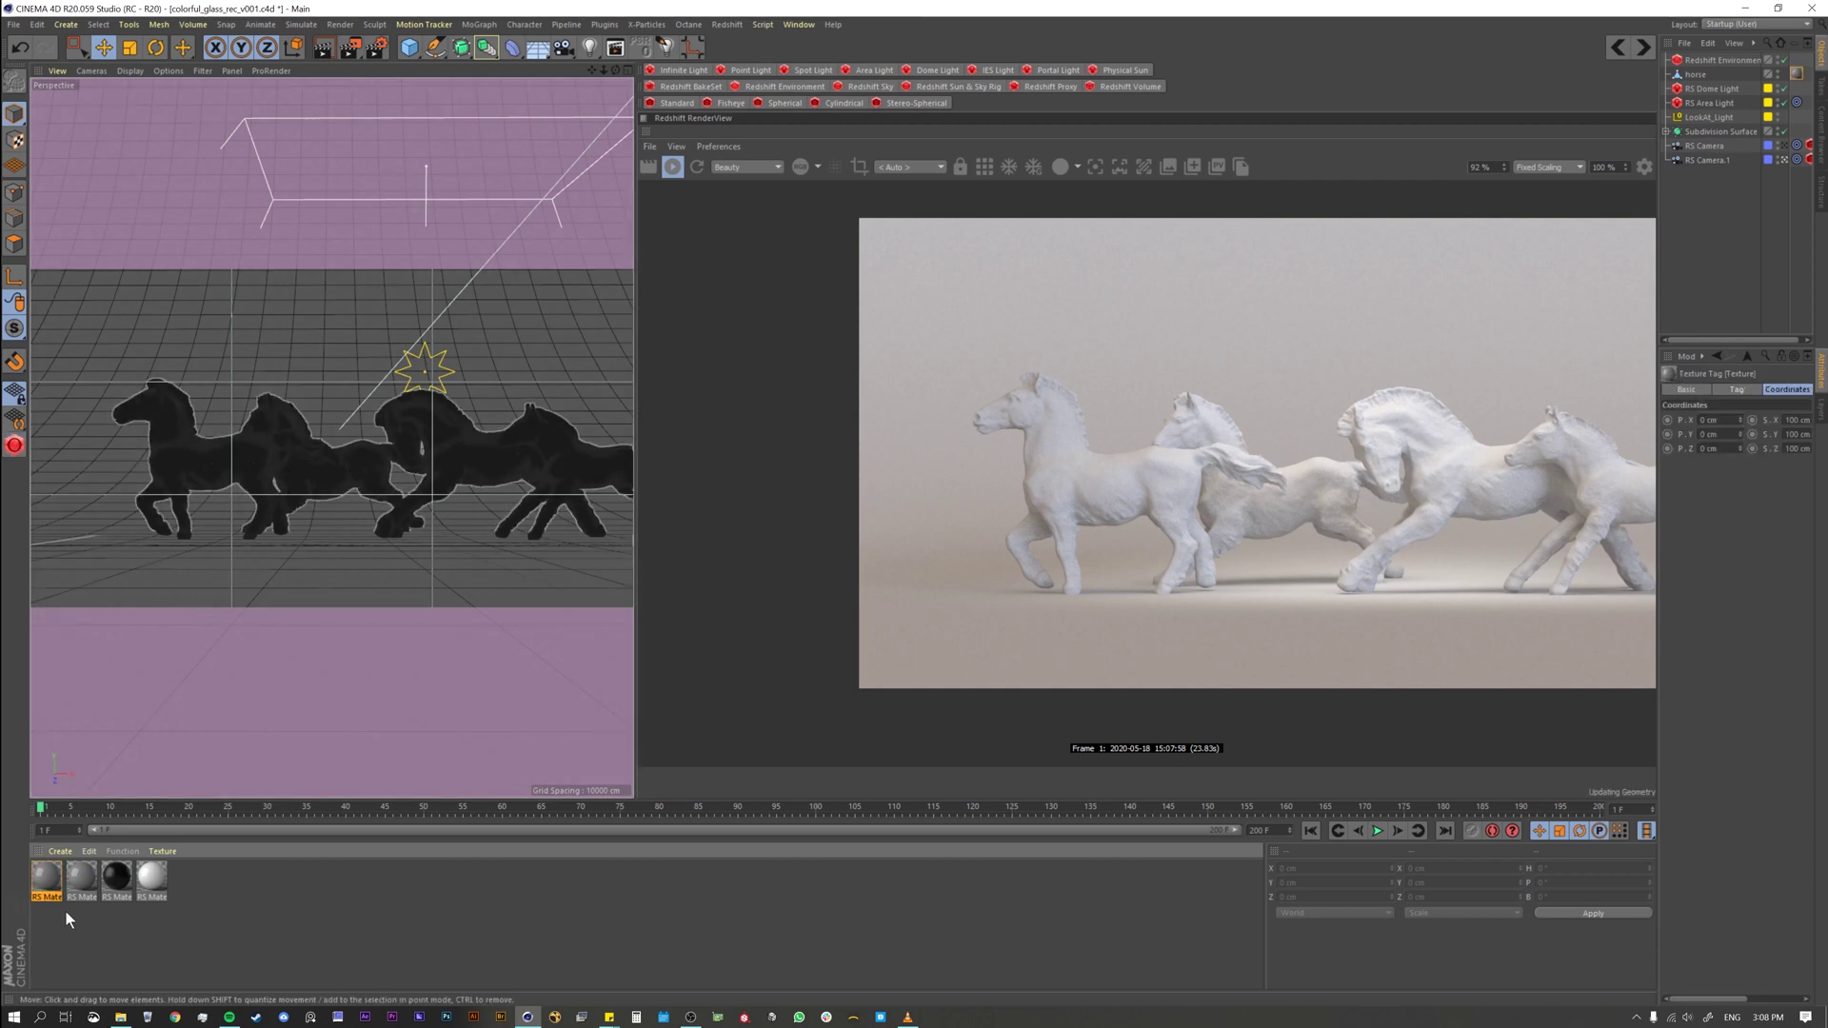
{"action": "left_click", "coordinate": [55, 885]}
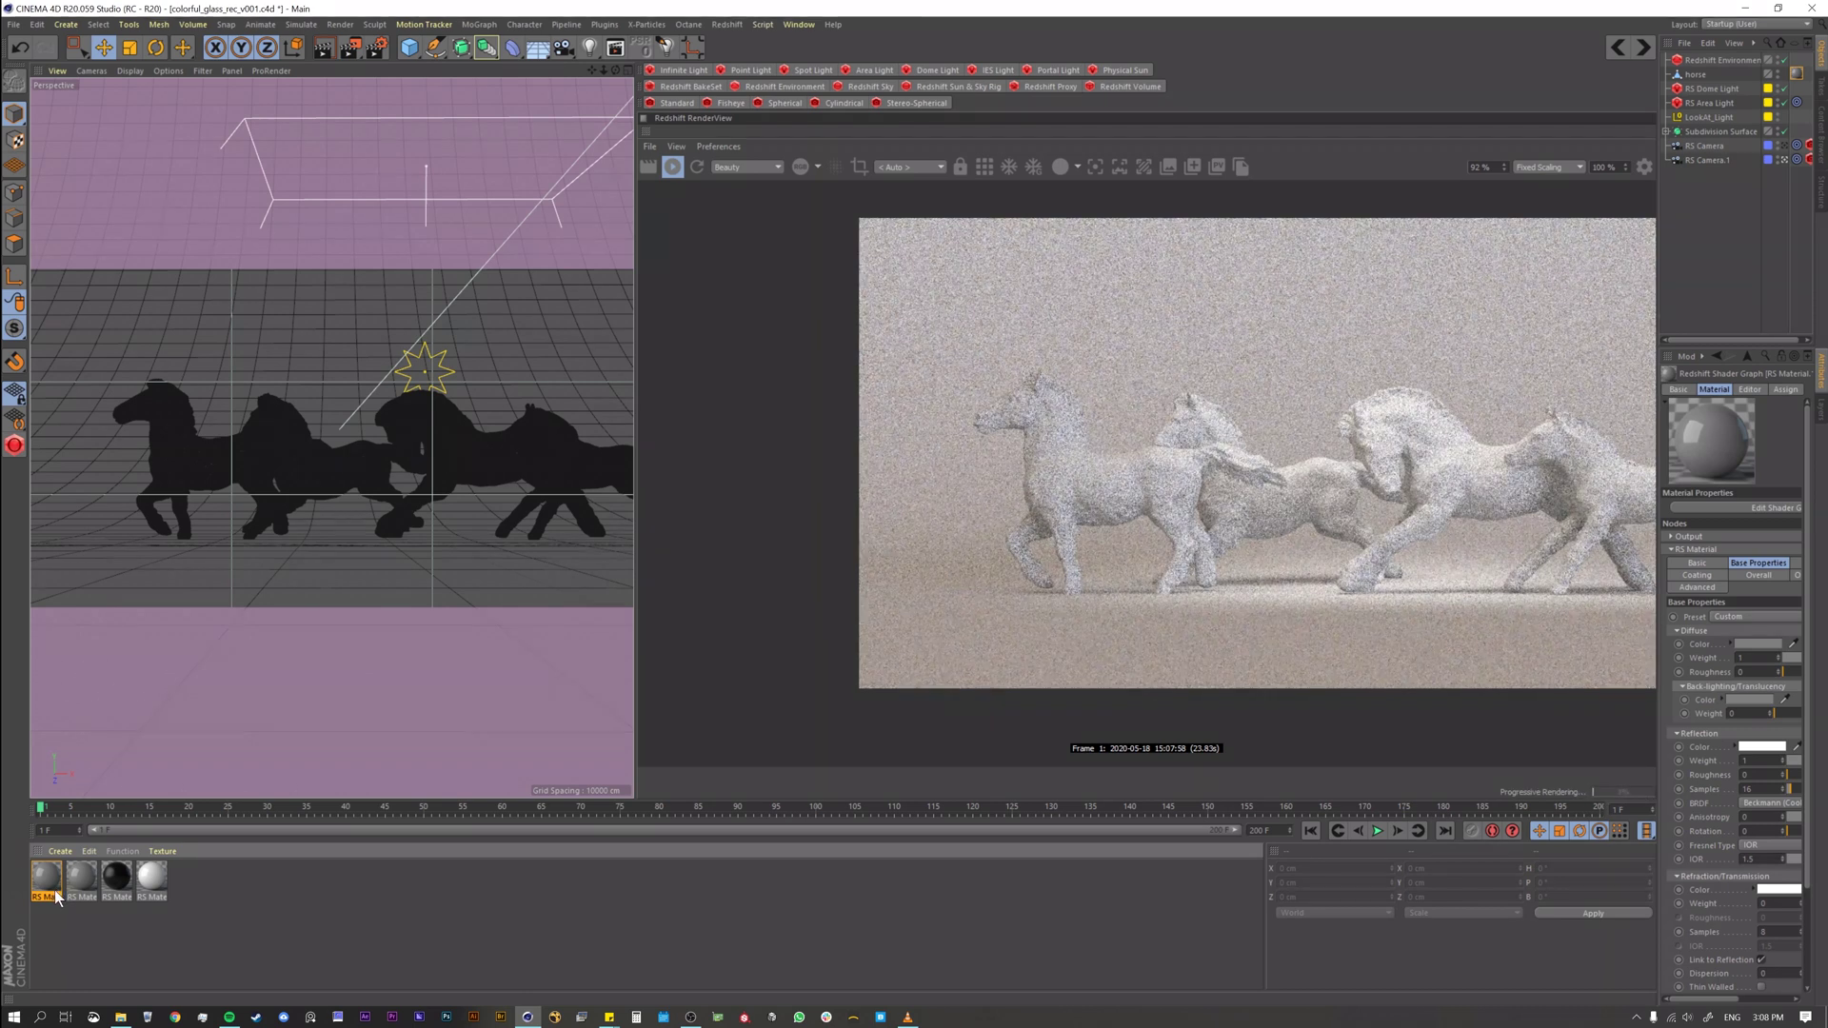
{"action": "left_click", "coordinate": [1059, 167]}
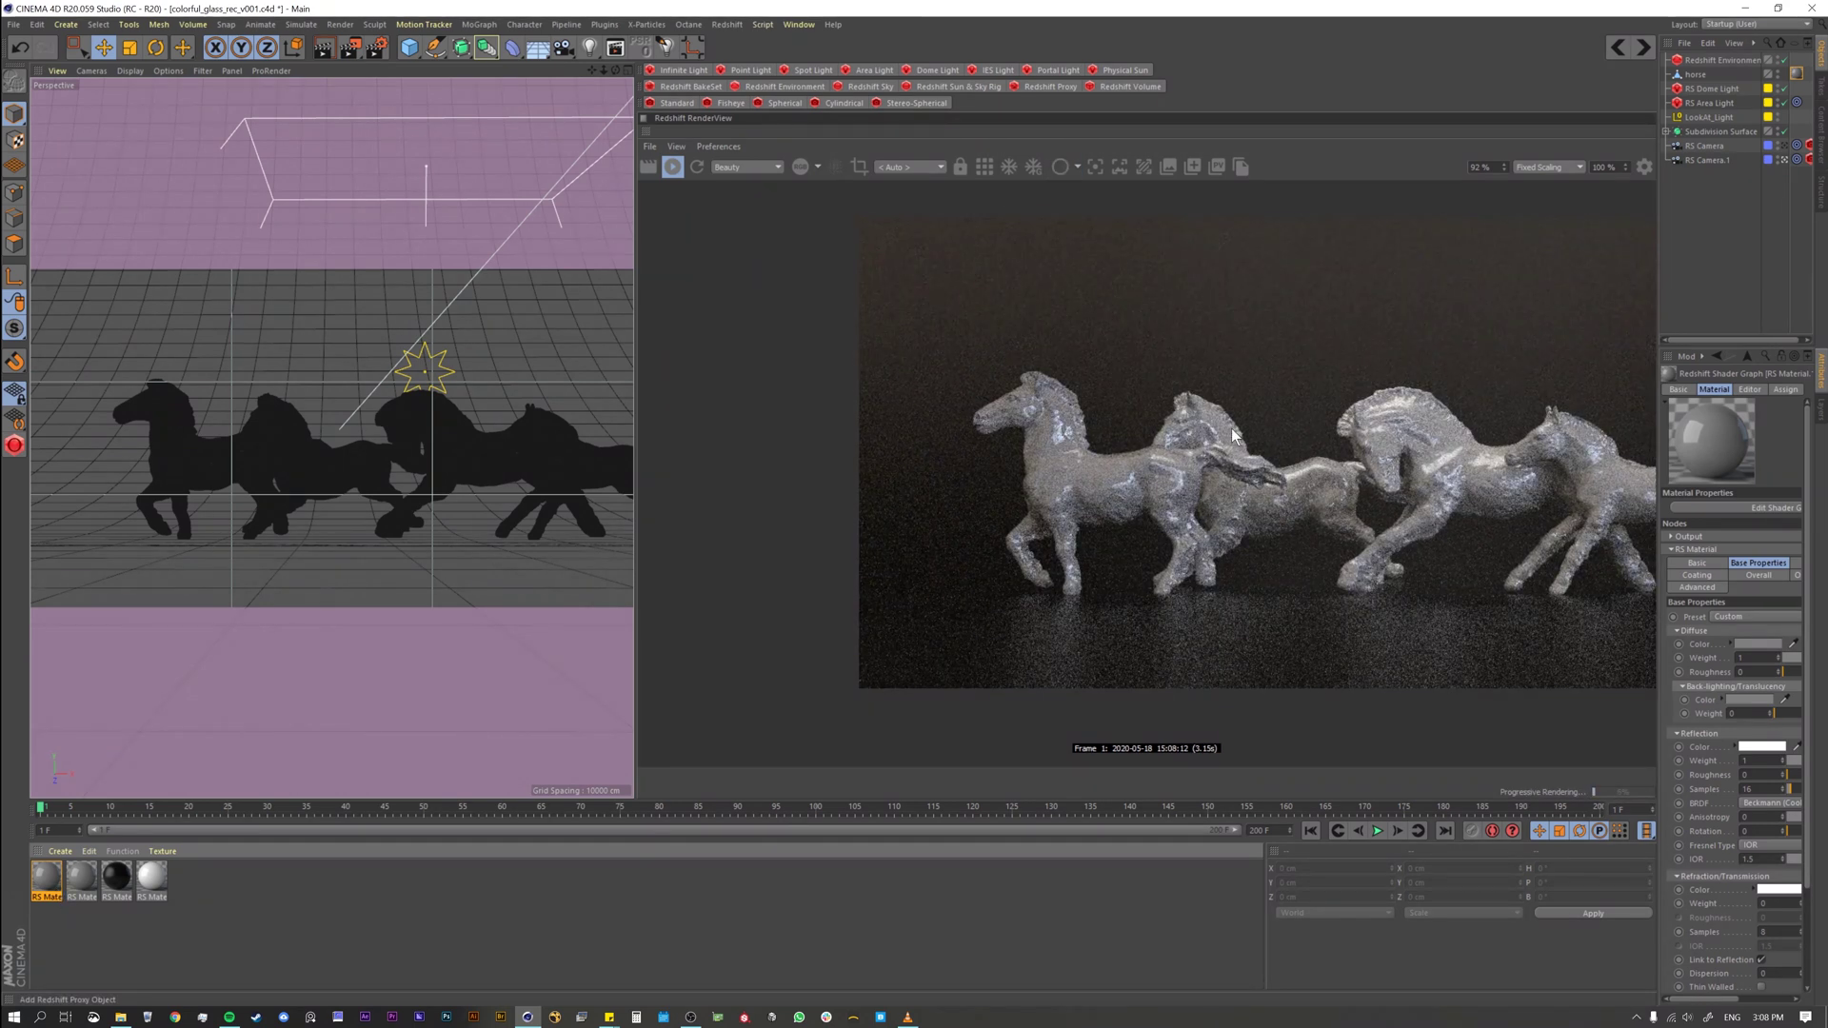
Switch the RS Material to the Glass preset and region-render only the front horse
{"action": "double_click", "coordinate": [51, 884]}
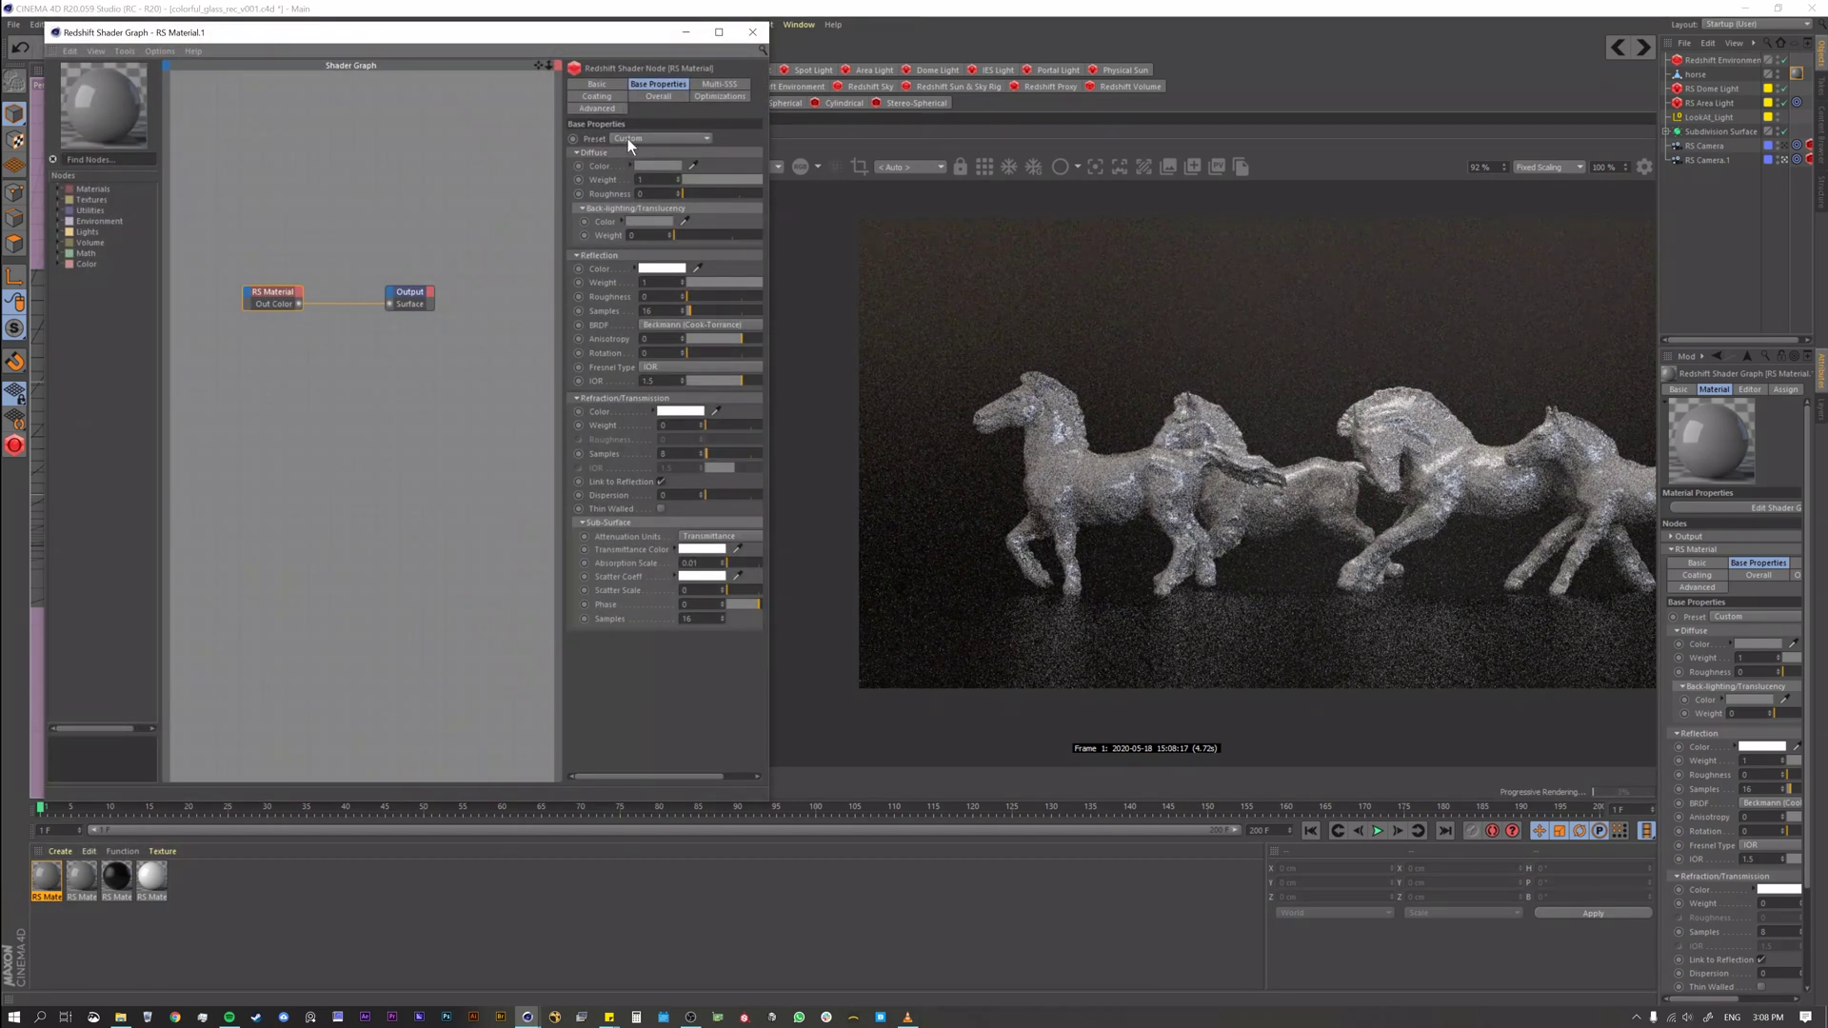
{"action": "left_click", "coordinate": [631, 138]}
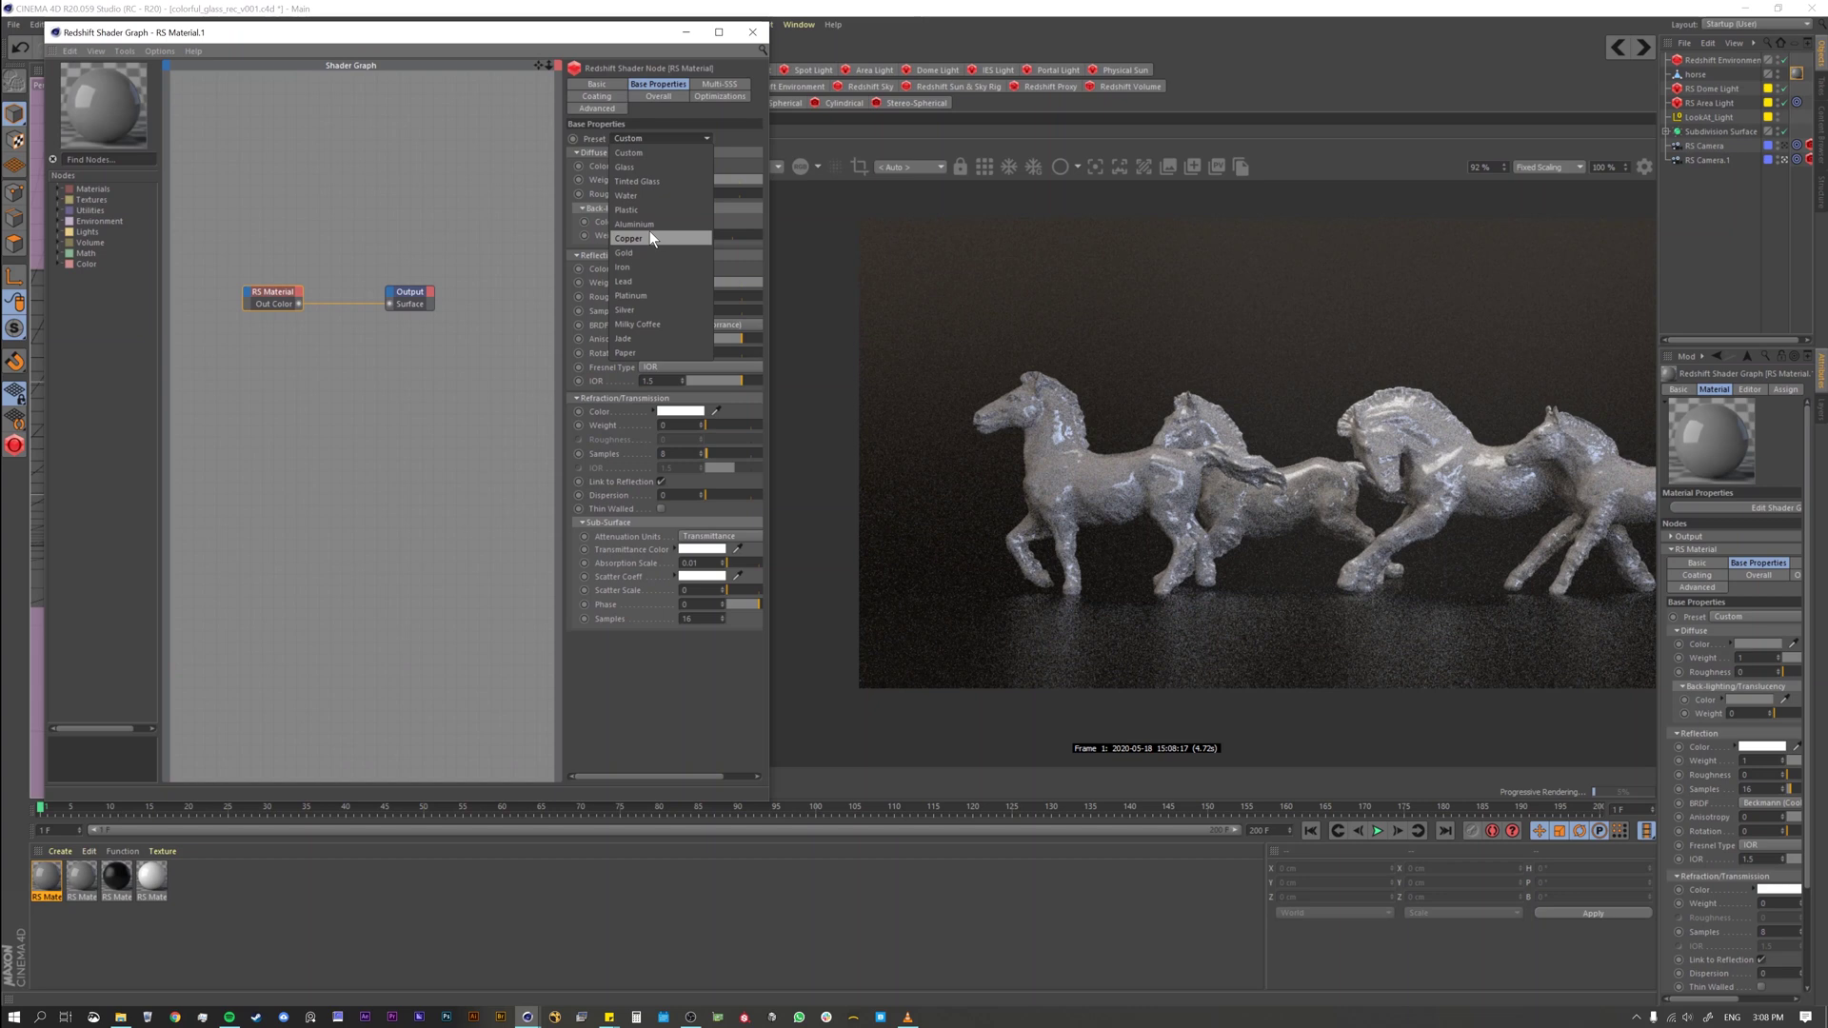
{"action": "left_click", "coordinate": [638, 168]}
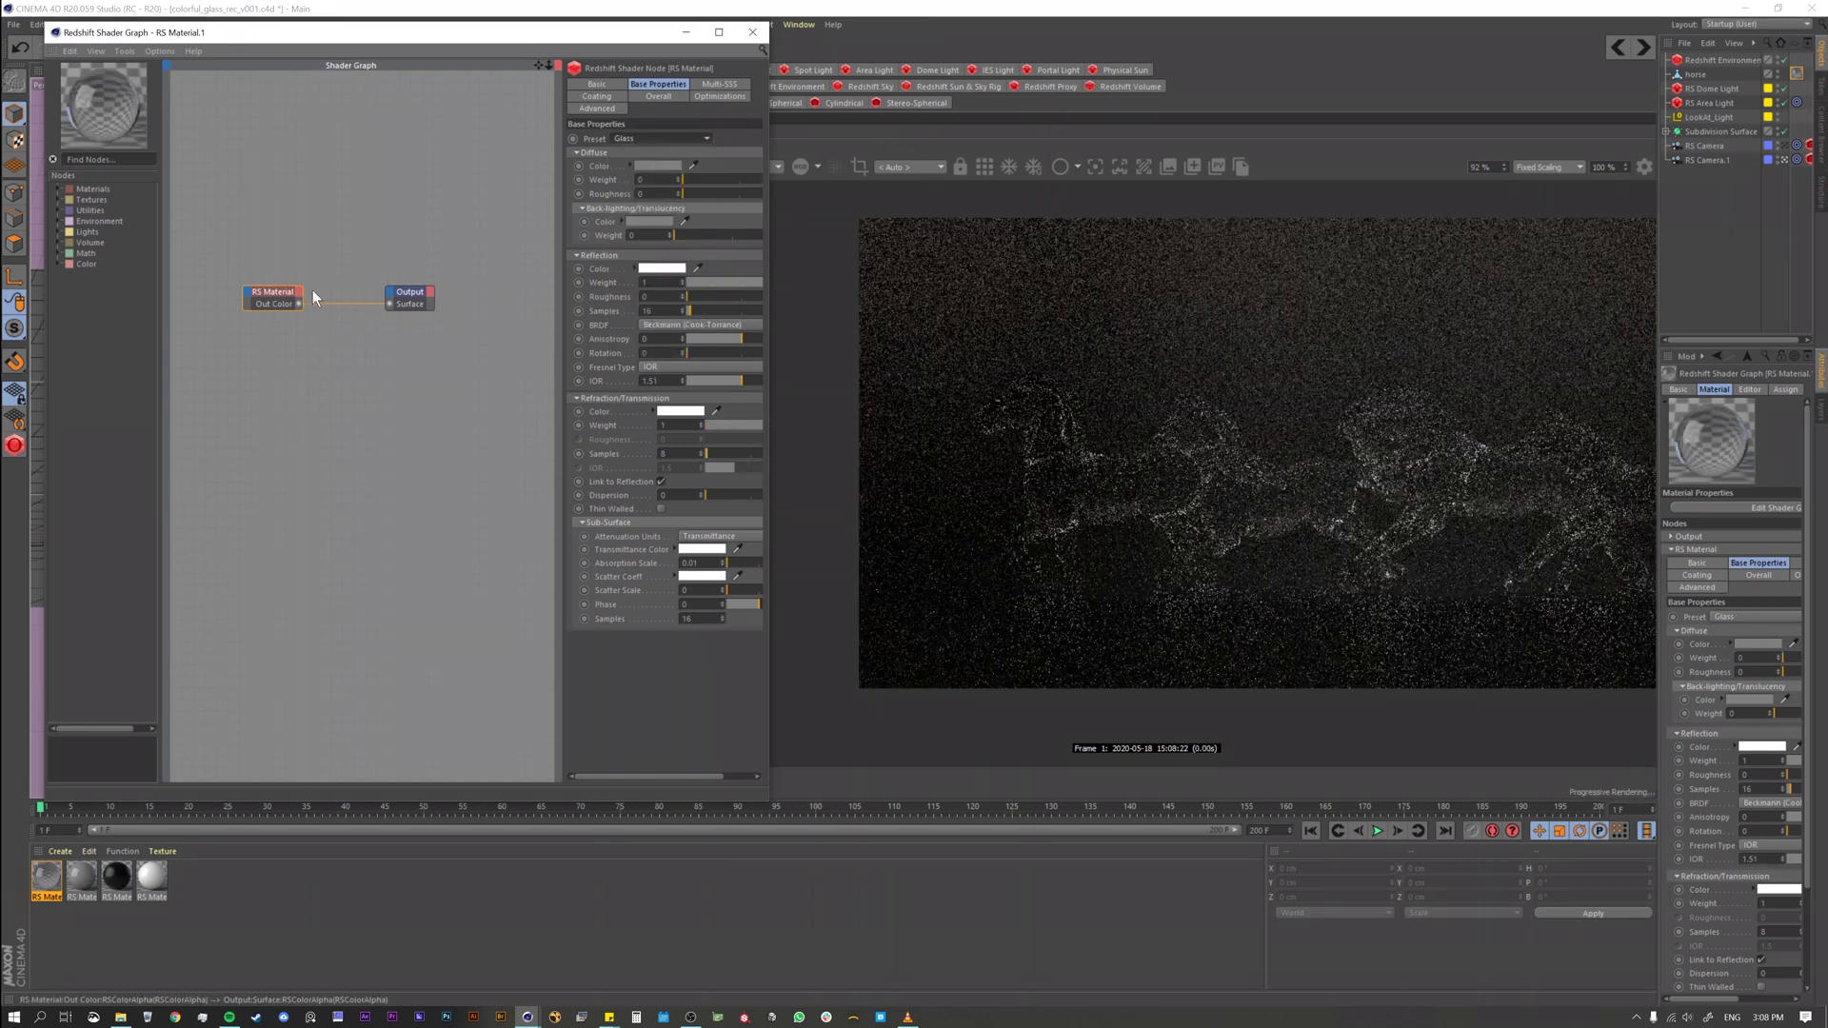
{"action": "left_click", "coordinate": [753, 34]}
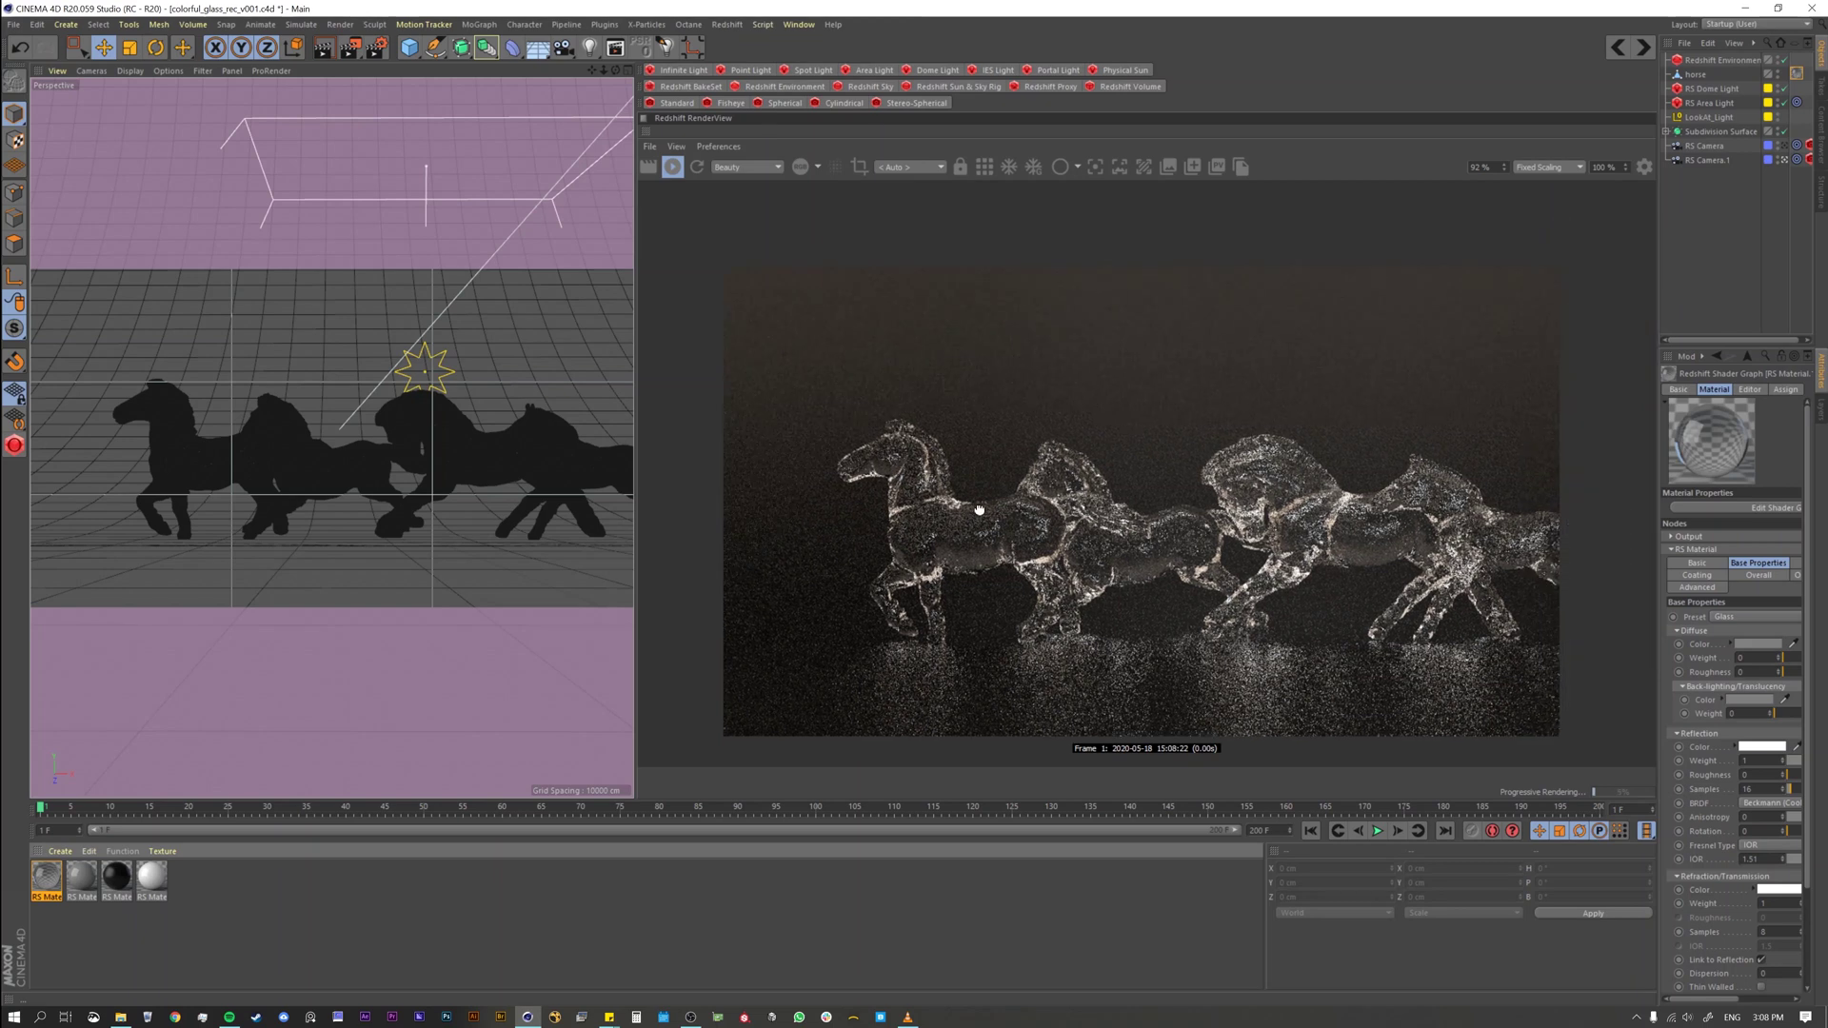
{"action": "left_click_drag", "start_coordinate": [1005, 488], "coordinate": [1024, 491]}
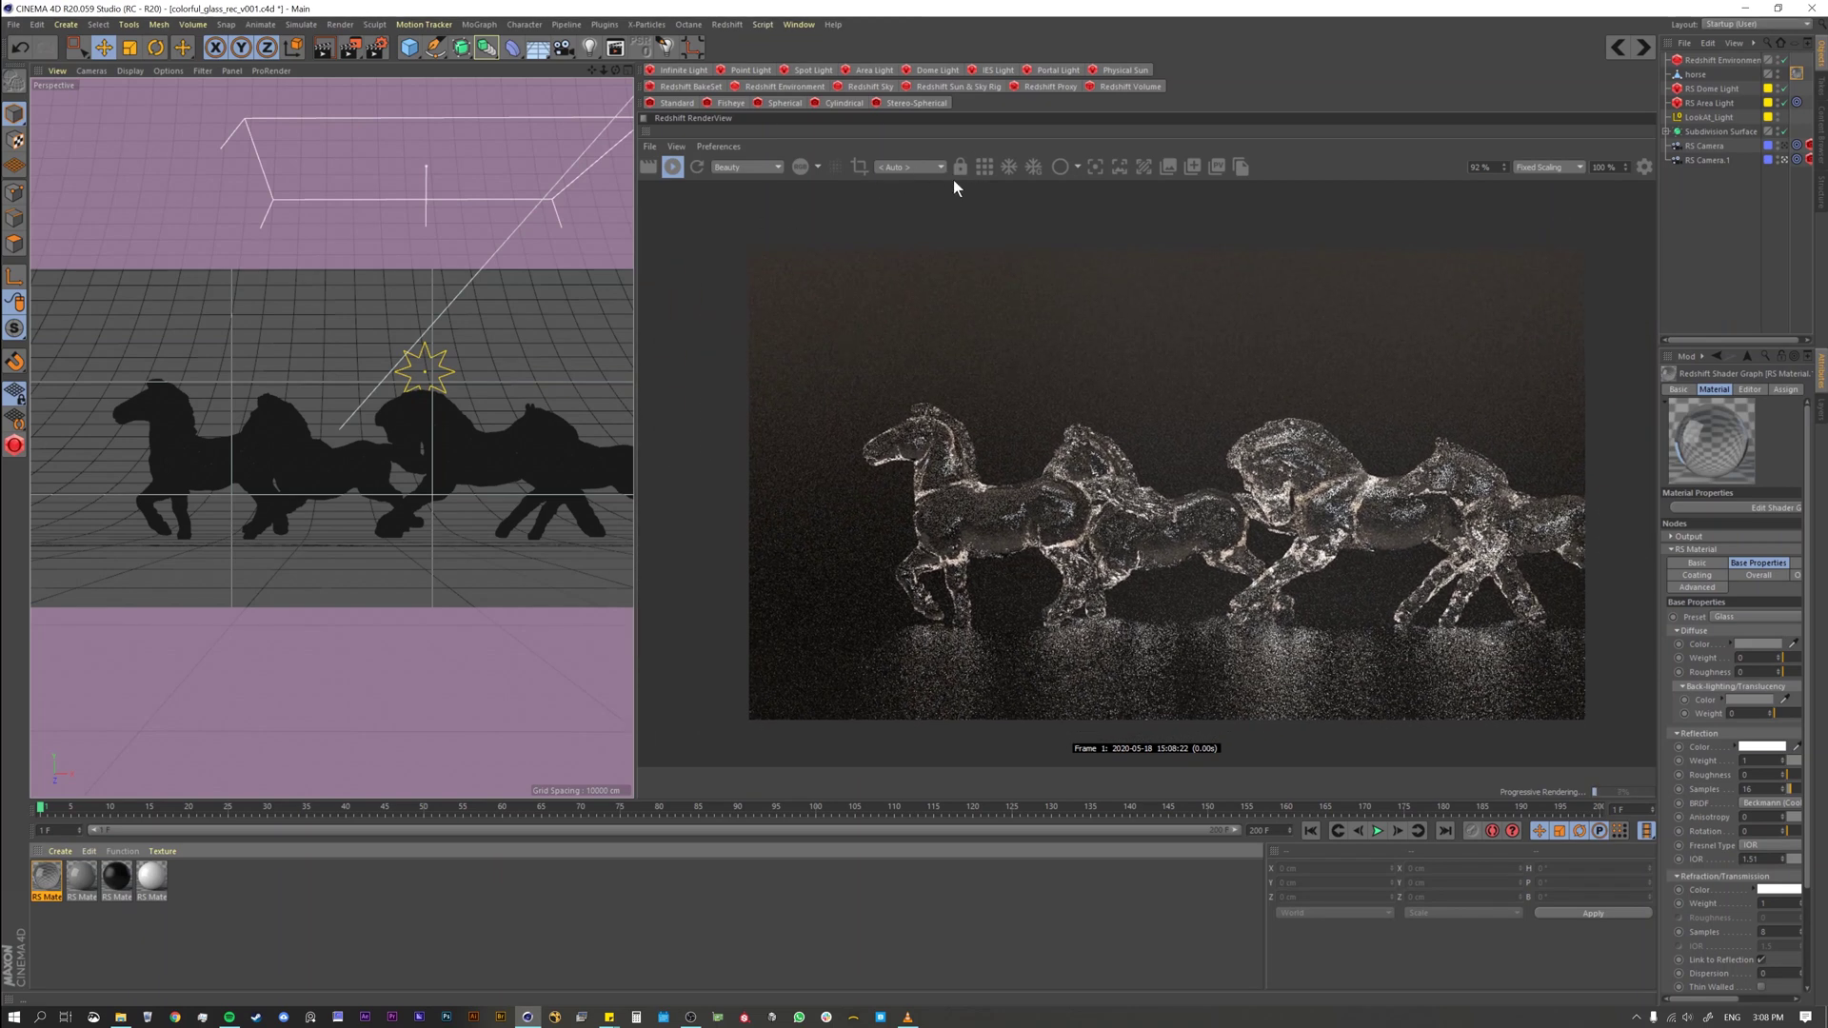
{"action": "left_click", "coordinate": [859, 168]}
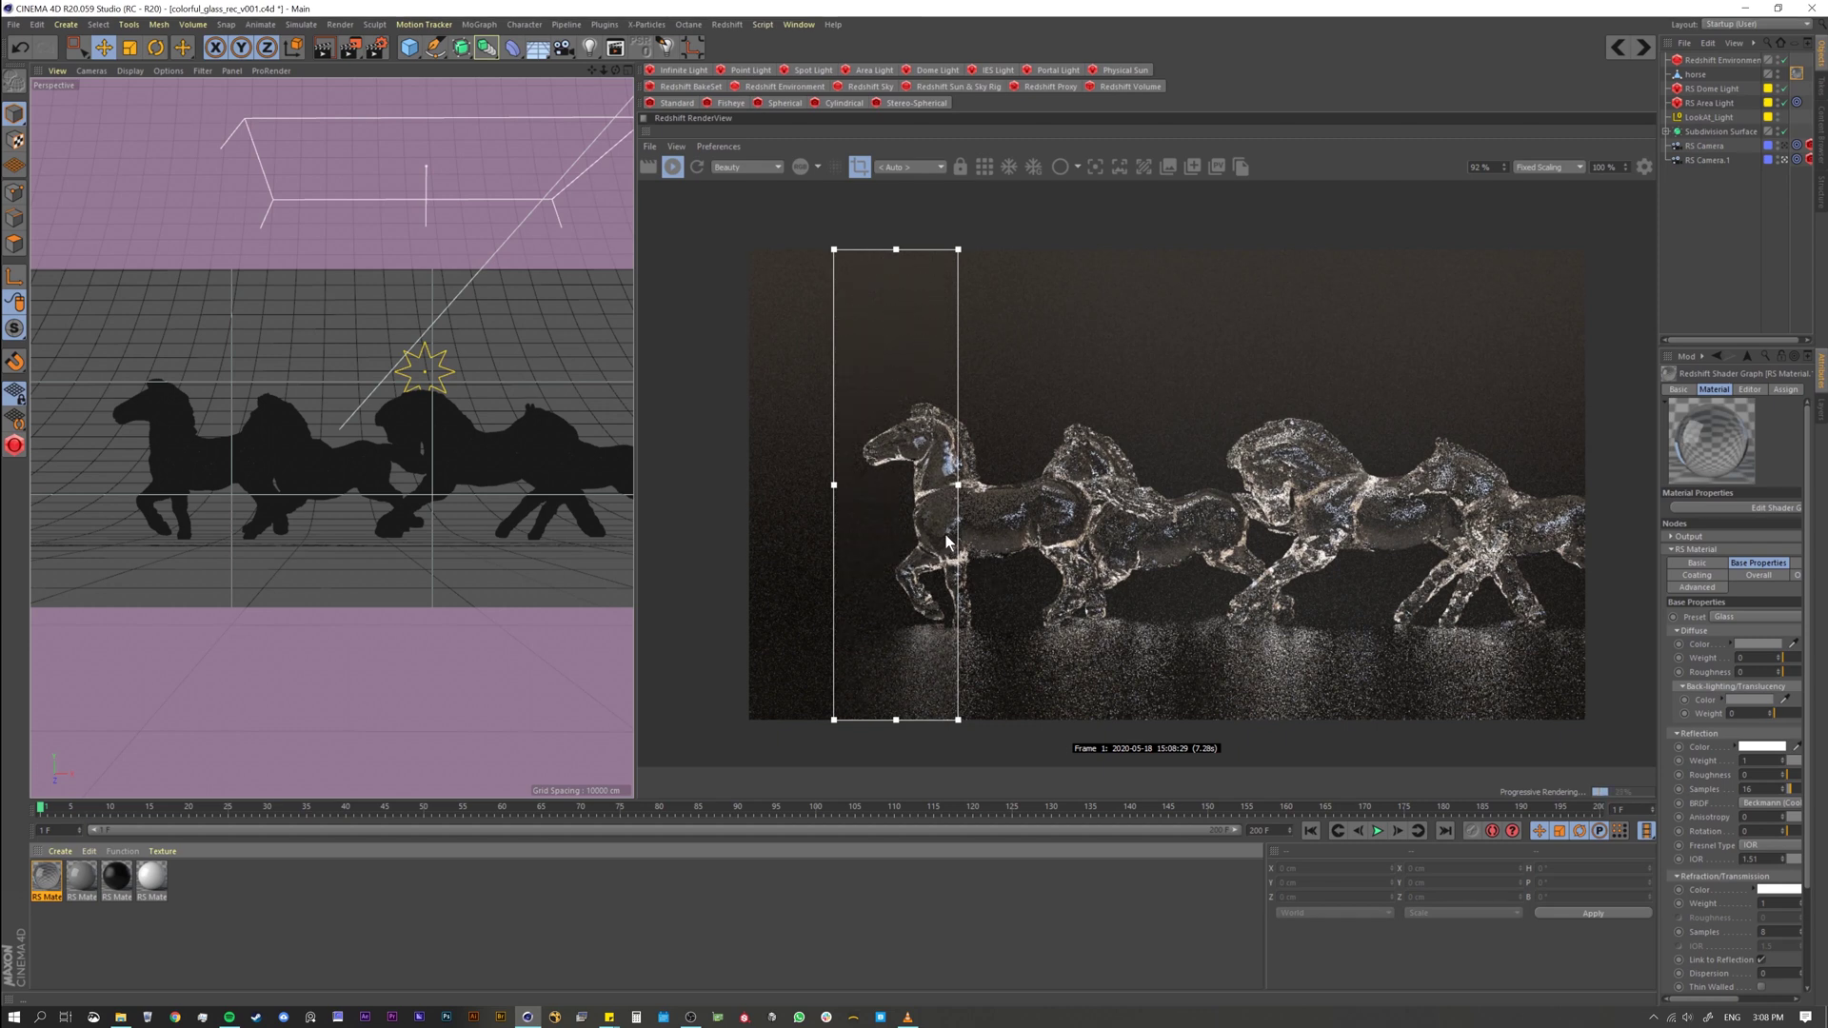
Reopen the RS Material's Shader Graph to review its refraction and sub-surface settings
{"action": "double_click", "coordinate": [43, 878]}
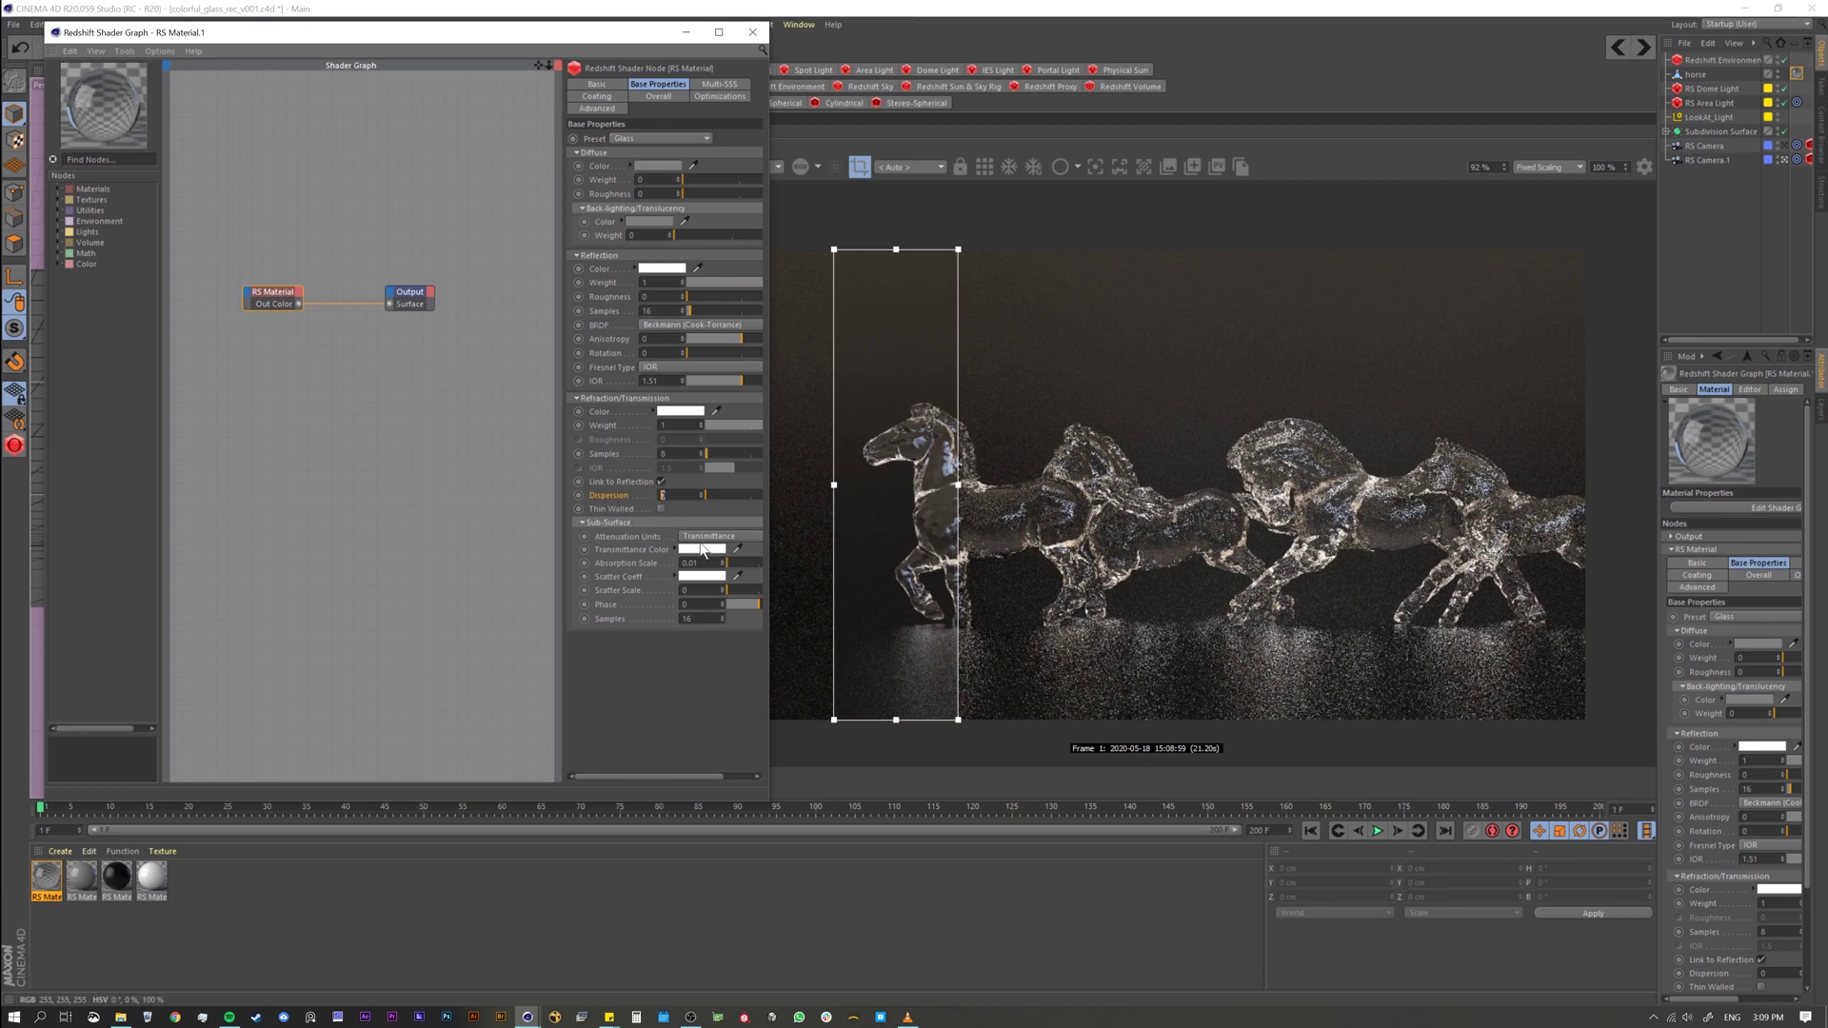
{"action": "mouse_move", "coordinate": [703, 551]}
Set the glass refraction Dispersion to 20 and switch to bucket rendering
{"action": "scroll", "coordinate": [937, 563], "scroll_direction": "up", "scroll_amount": 3}
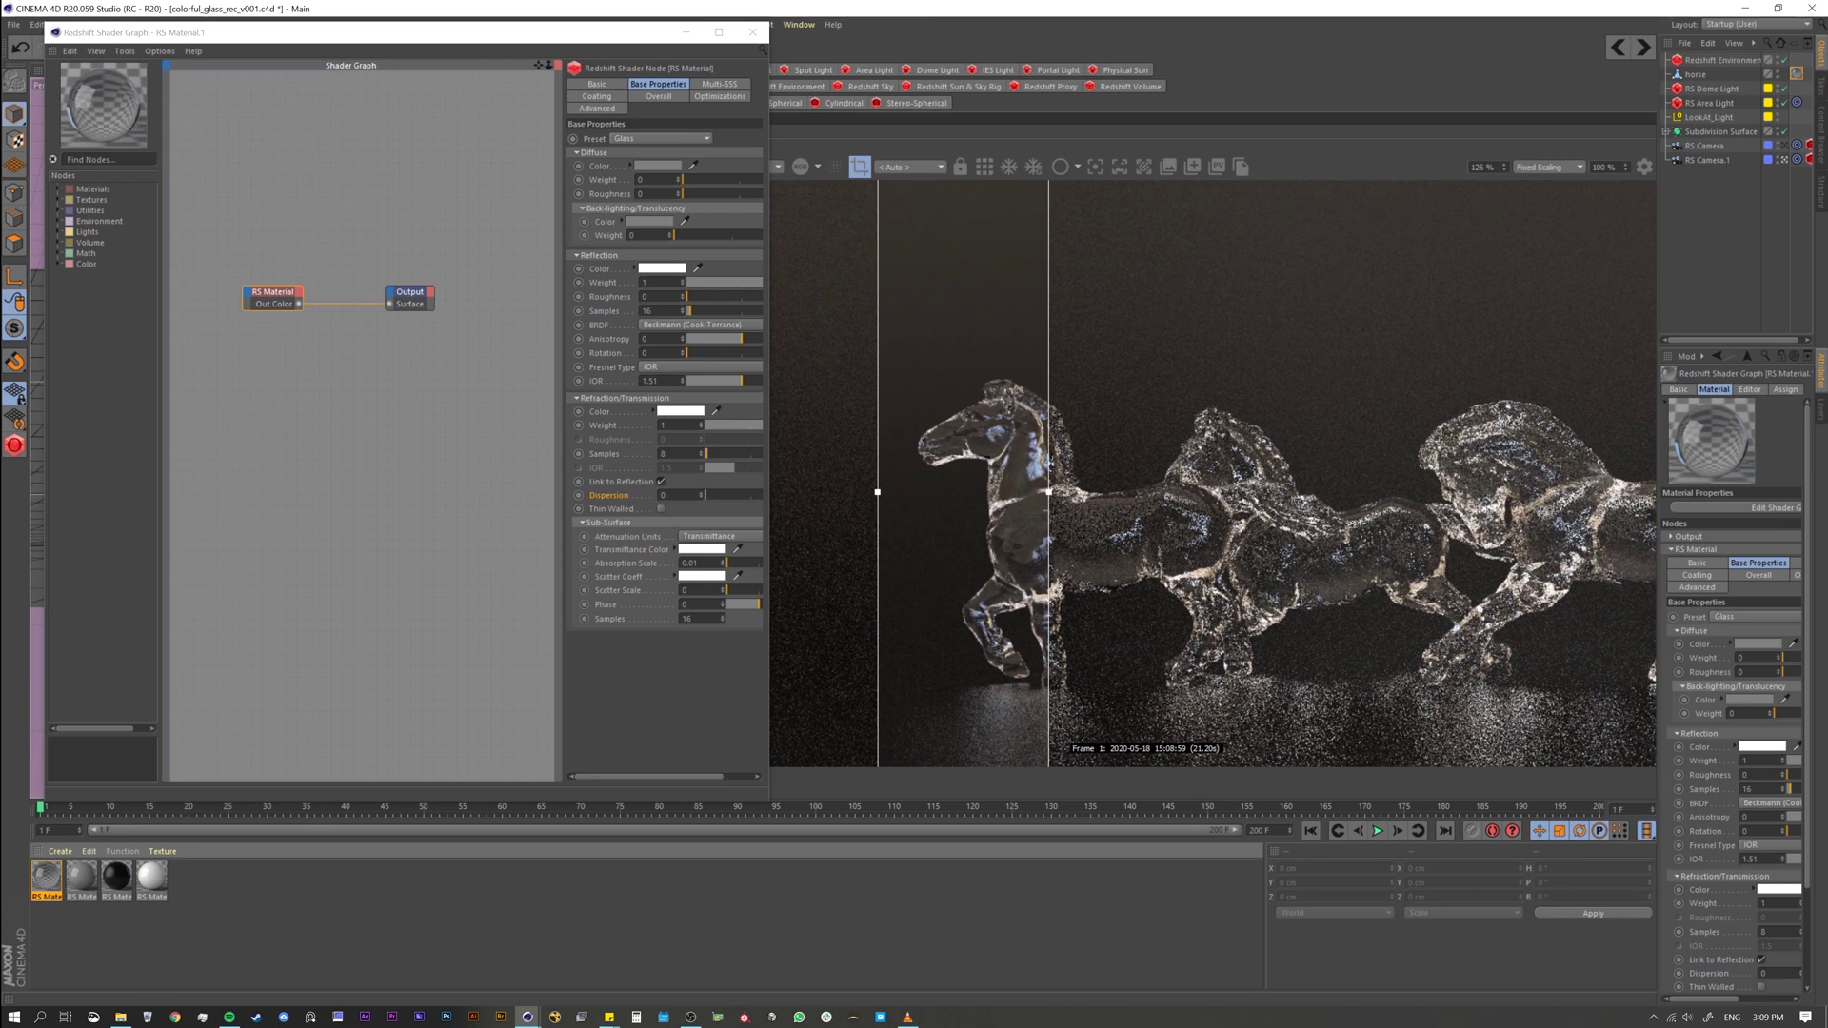
{"action": "left_click", "coordinate": [666, 495]}
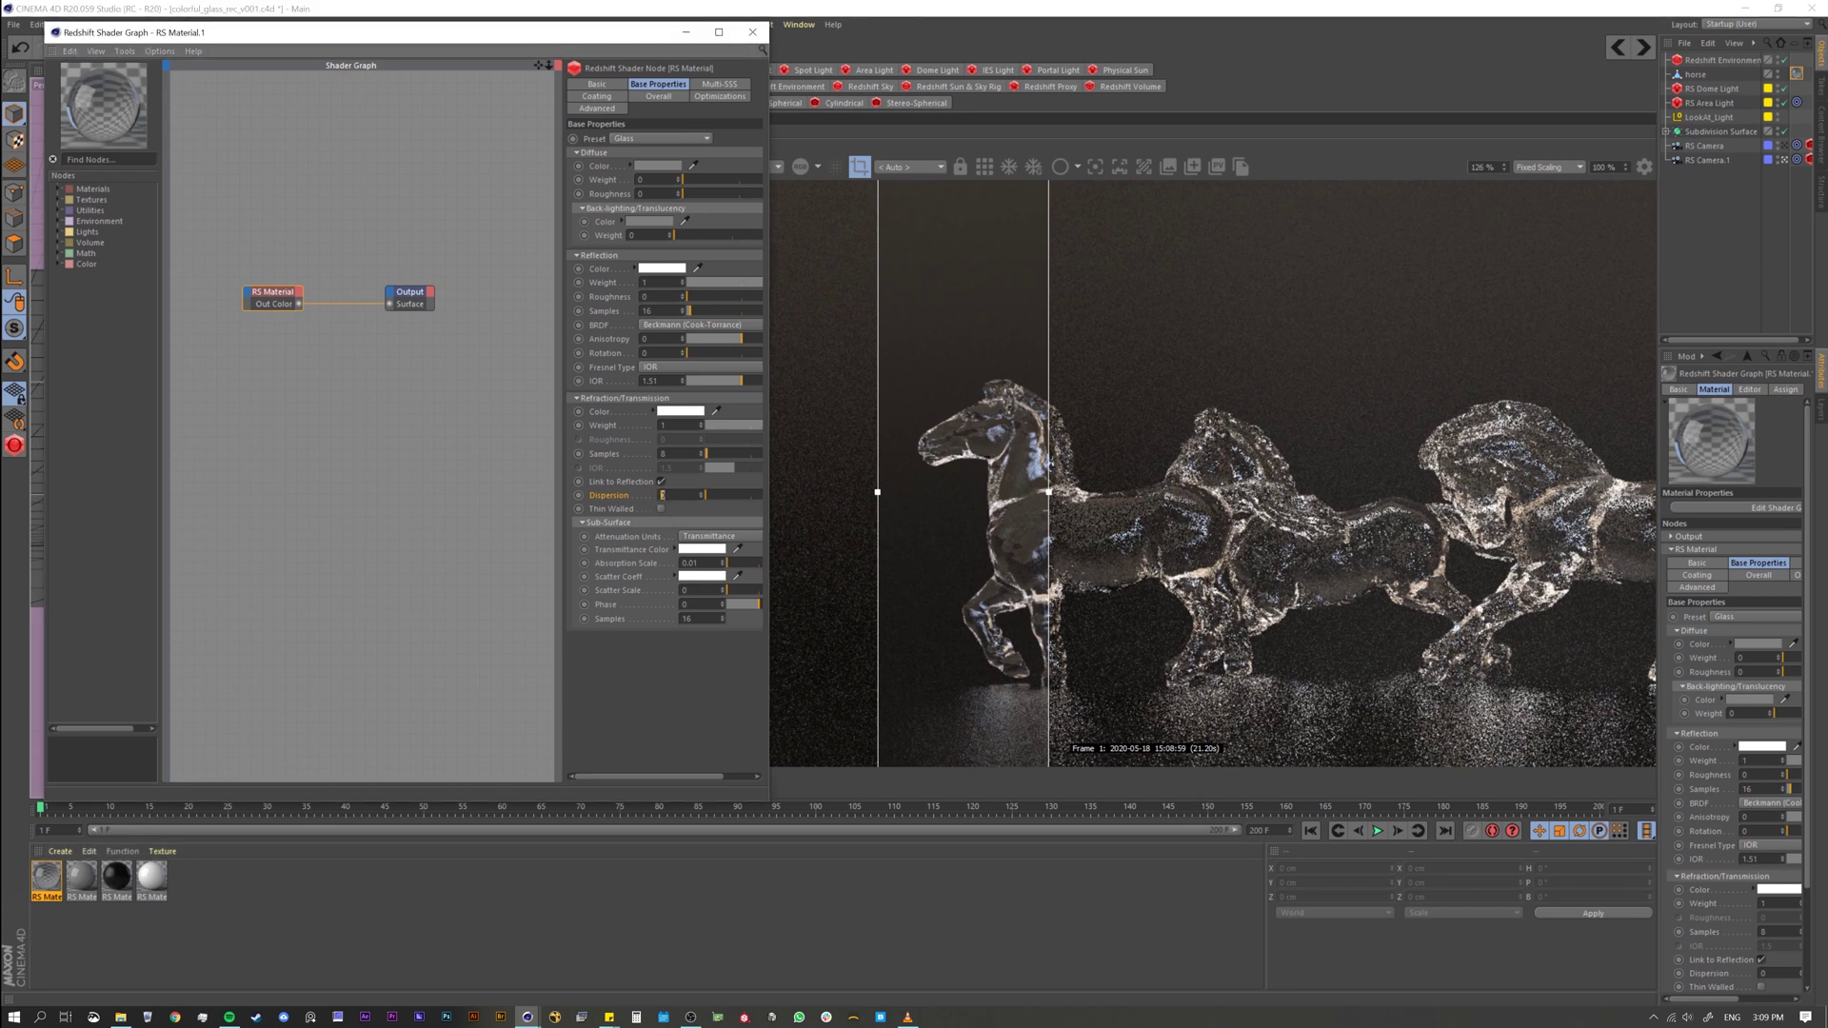
{"action": "type", "text": "20"}
{"action": "key", "text": "Return"}
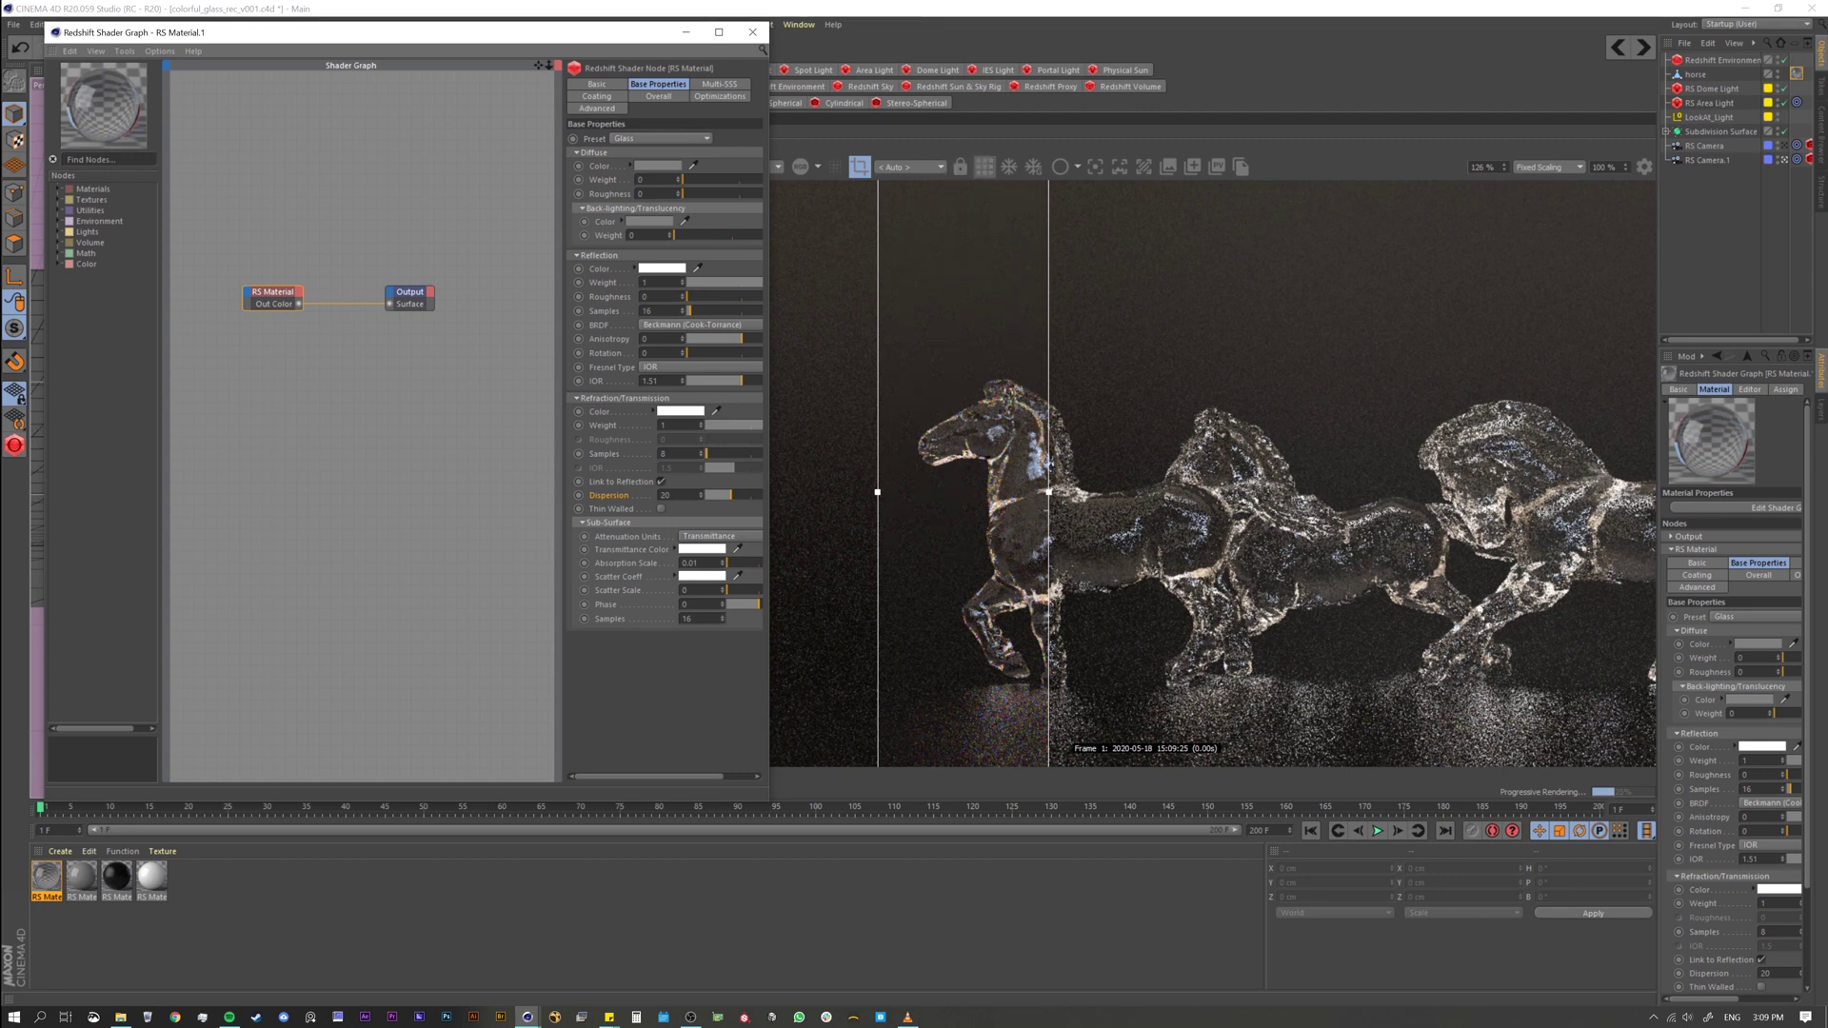
{"action": "left_click", "coordinate": [984, 168]}
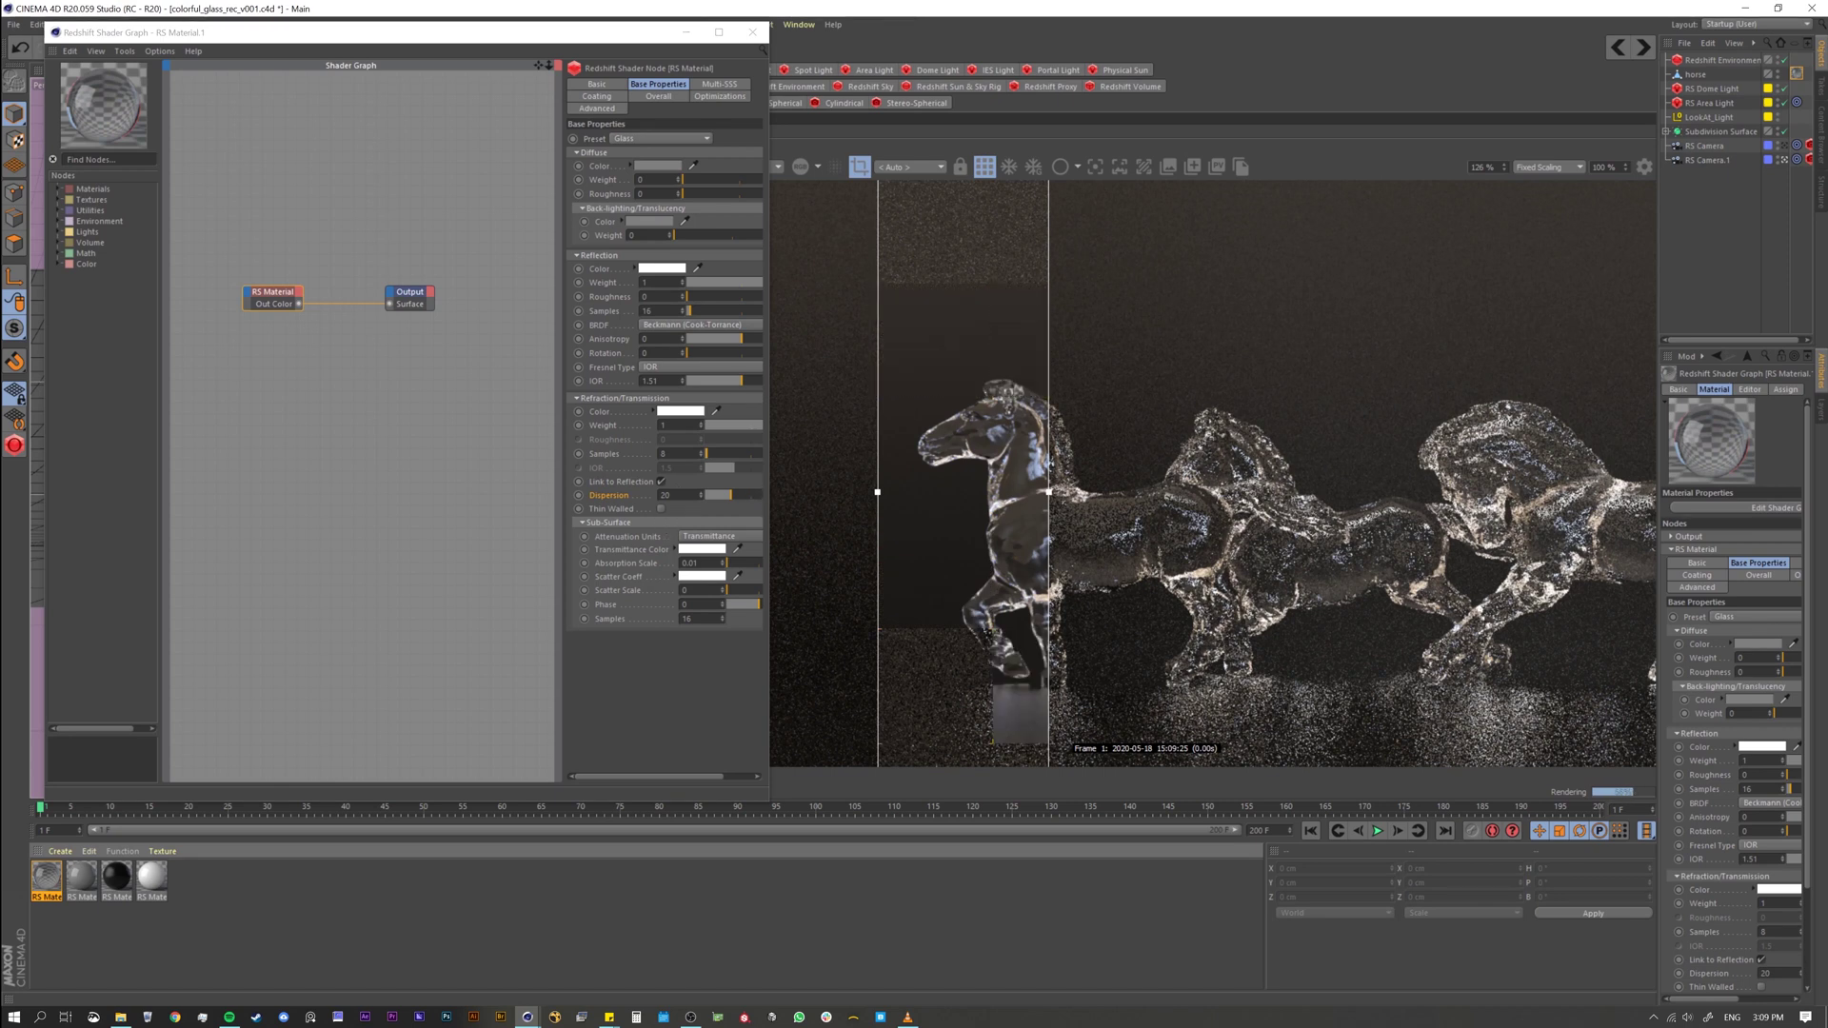
Change the Dispersion to 30, then settle on 10
{"action": "left_click", "coordinate": [665, 495]}
{"action": "type", "text": "30"}
{"action": "key", "text": "Return"}
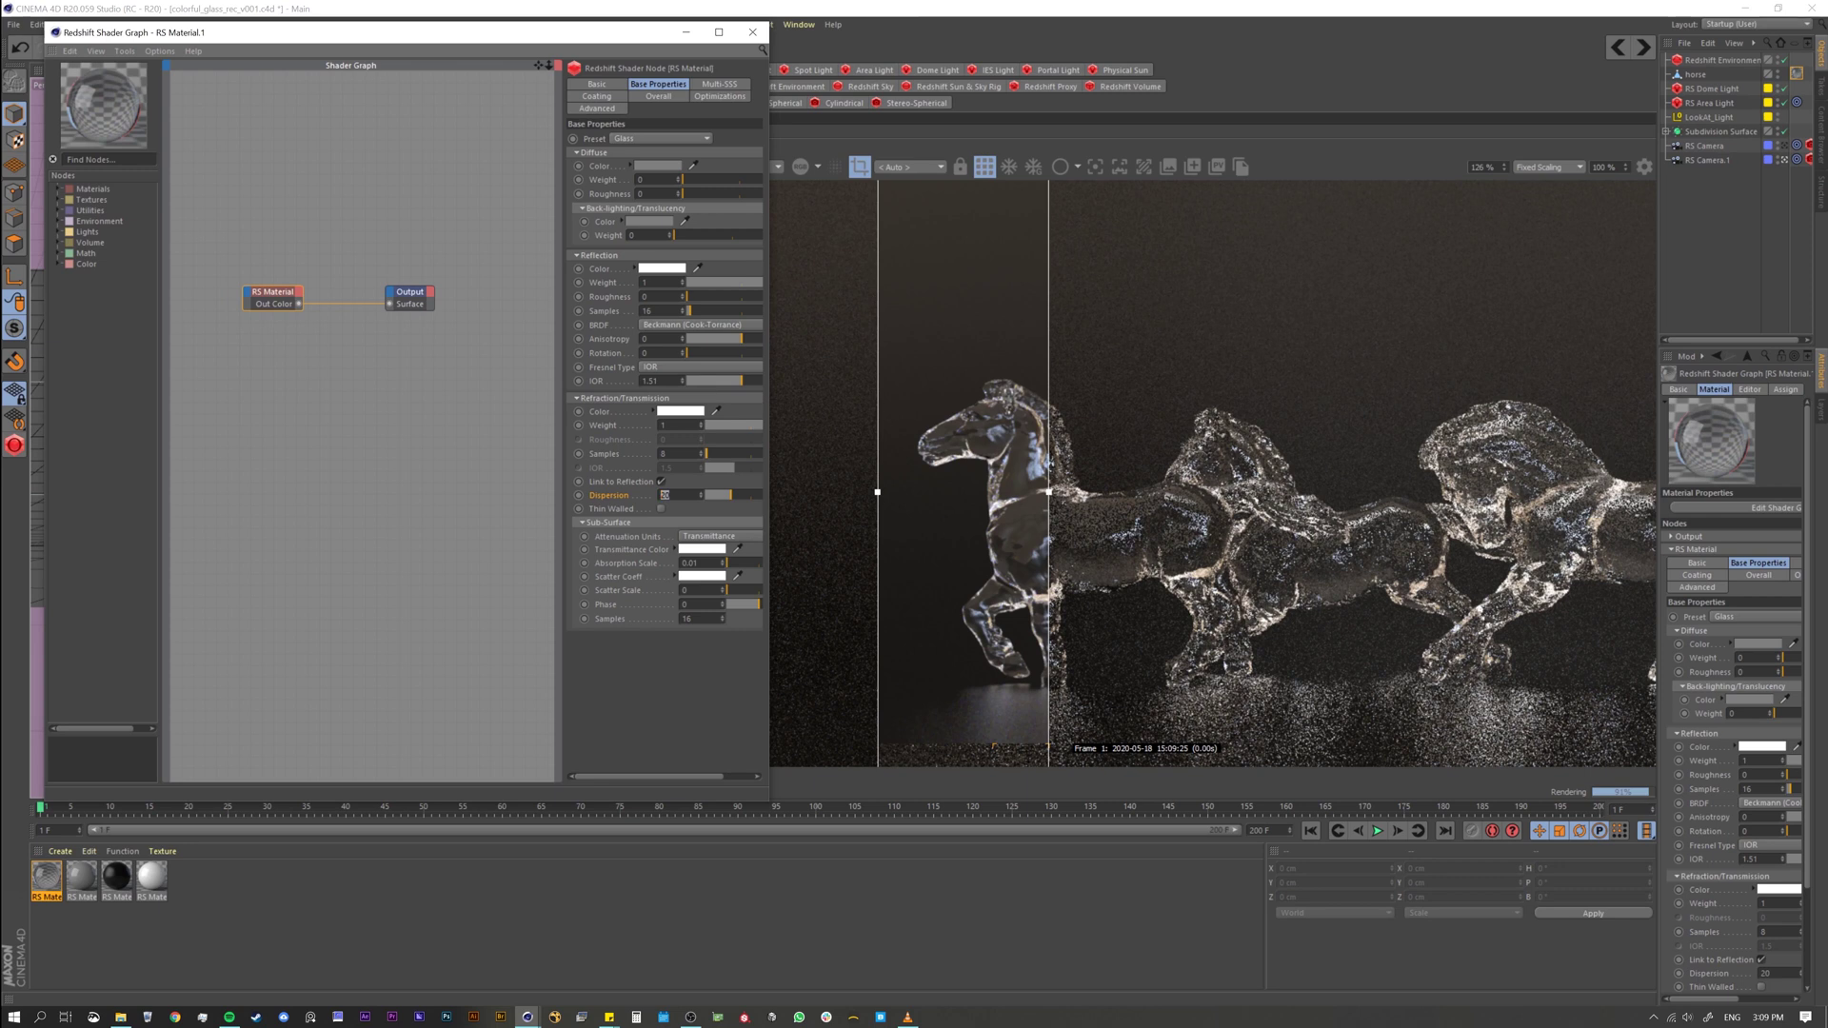
{"action": "key", "text": "BackSpace"}
{"action": "type", "text": "10"}
{"action": "key", "text": "Return"}
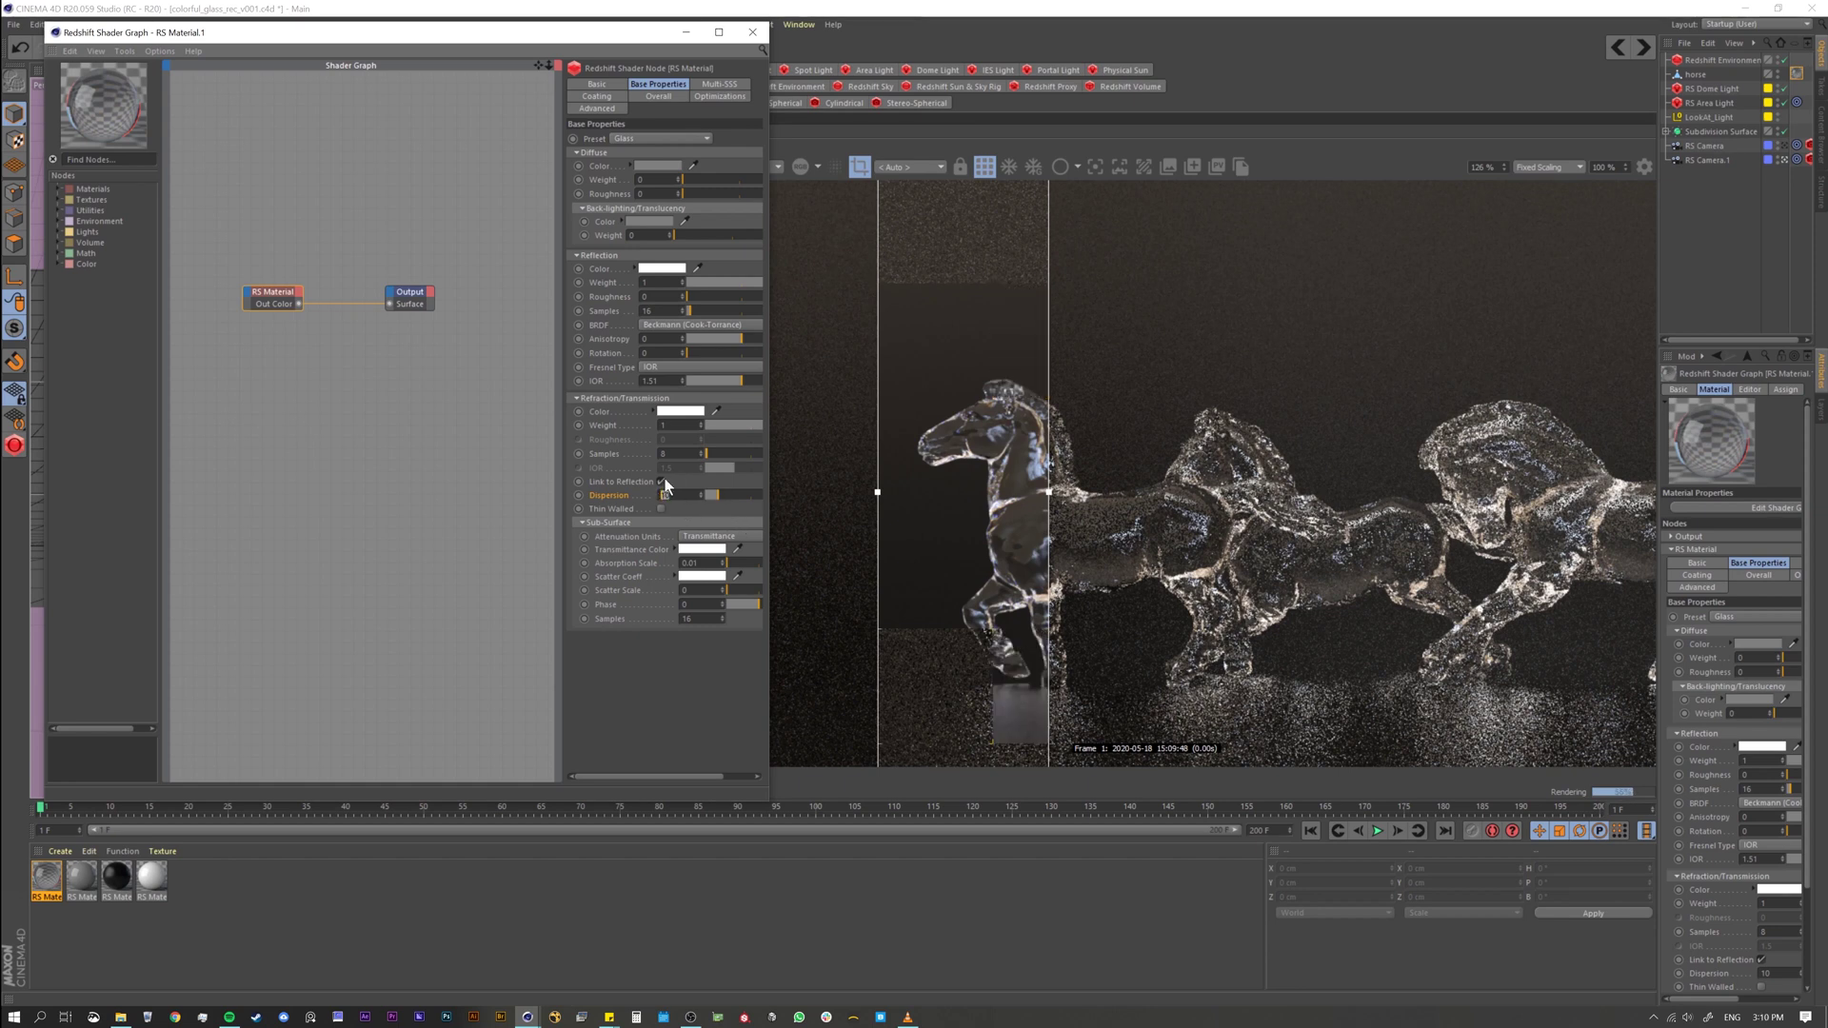
Reduce the glass Dispersion to 1, then to 0.1
{"action": "type", "text": "1"}
{"action": "key", "text": "Return"}
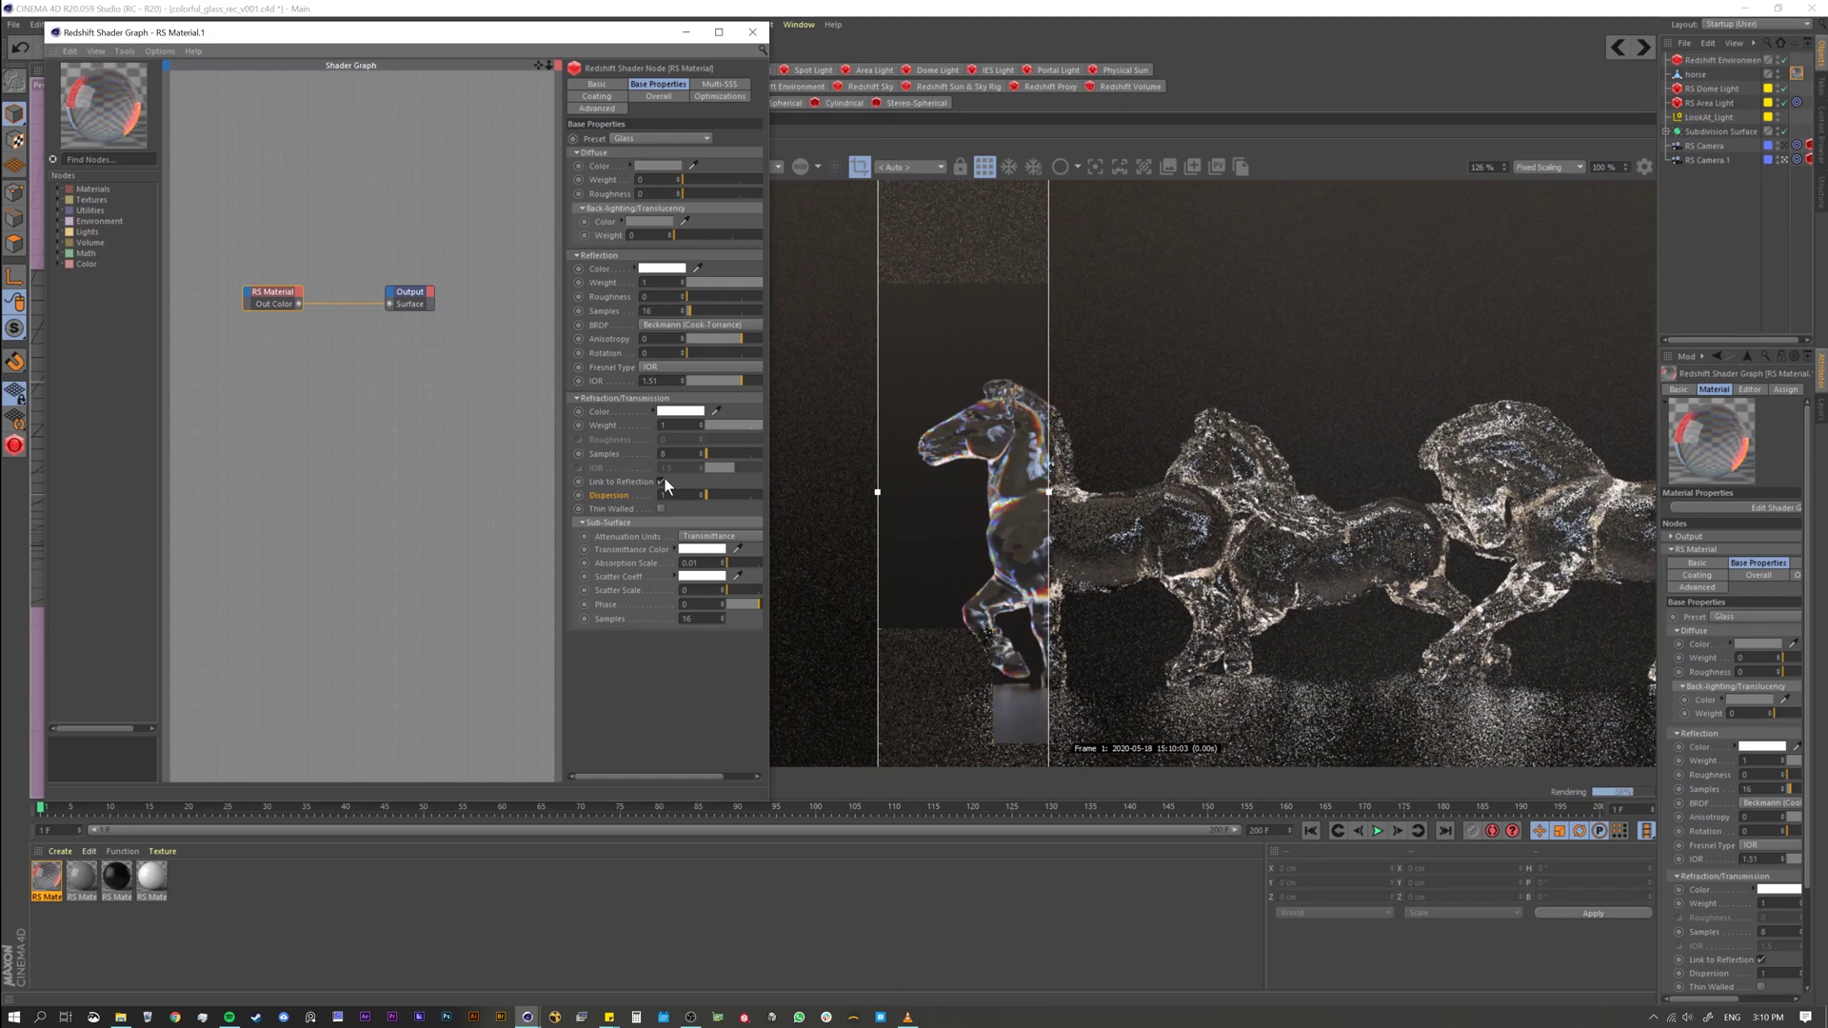
{"action": "left_click", "coordinate": [666, 495]}
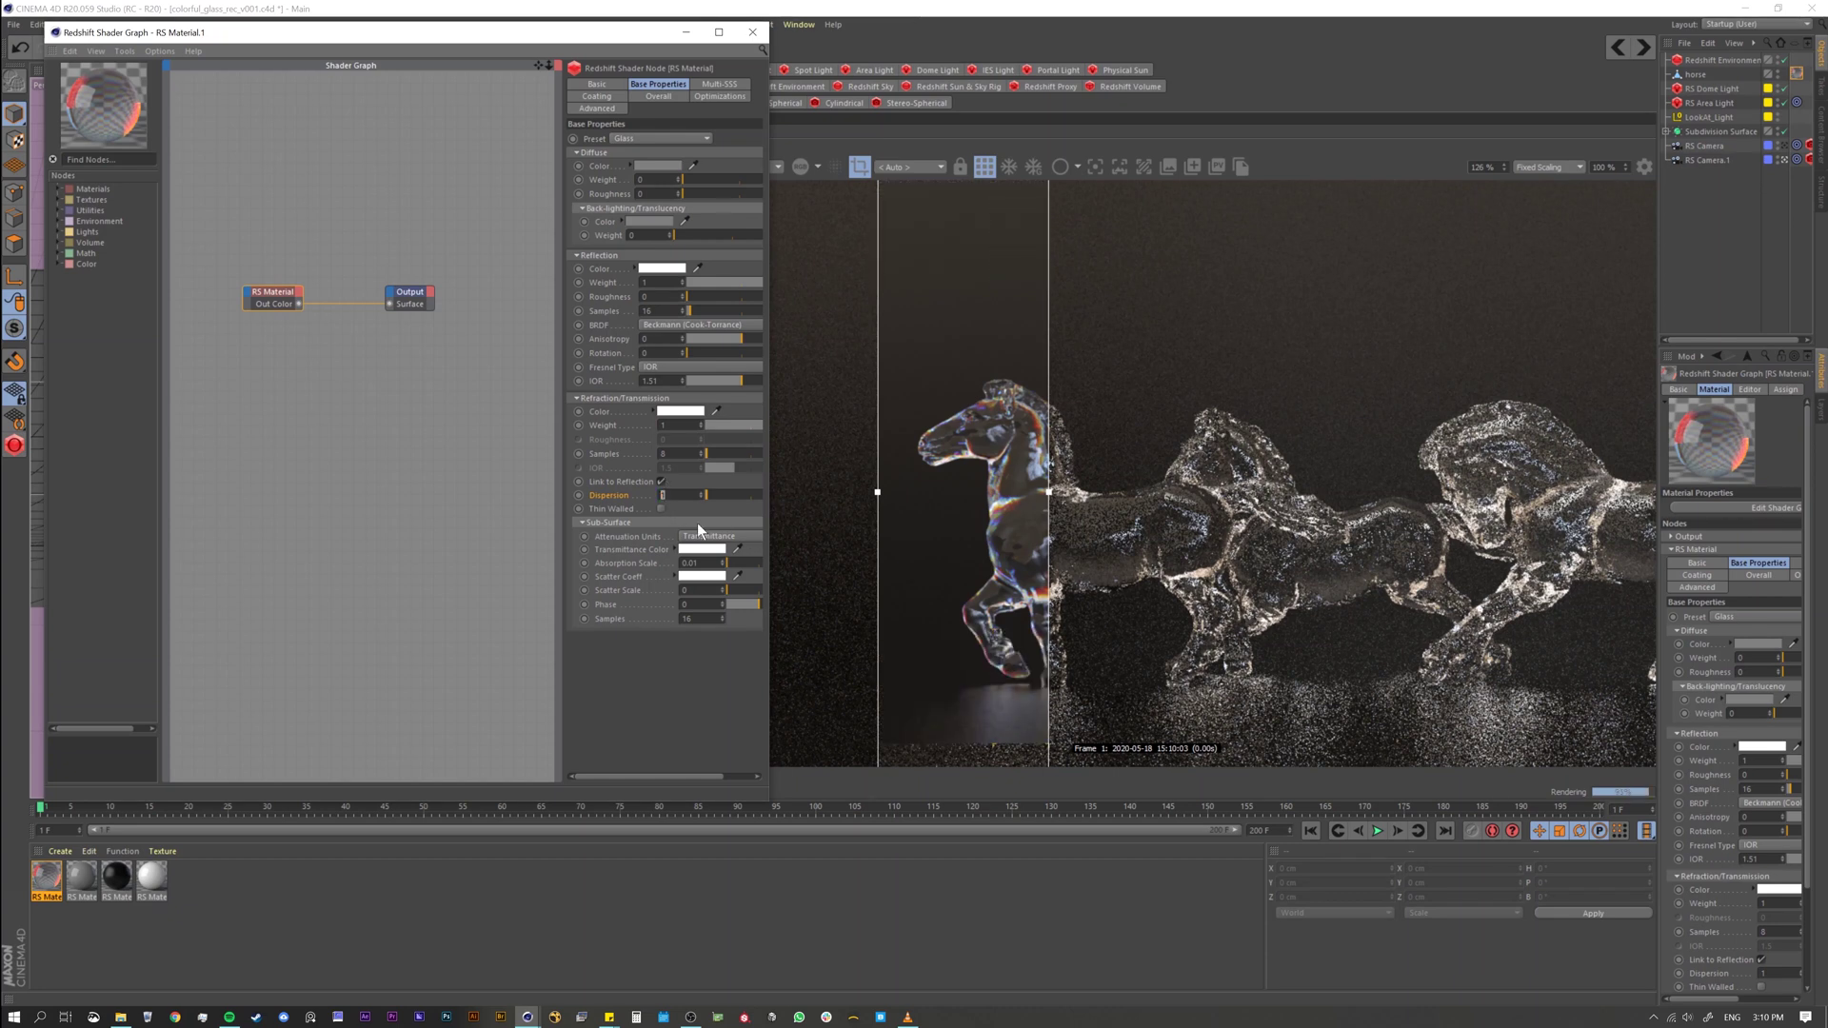
{"action": "type", "text": "0.1"}
{"action": "key", "text": "Return"}
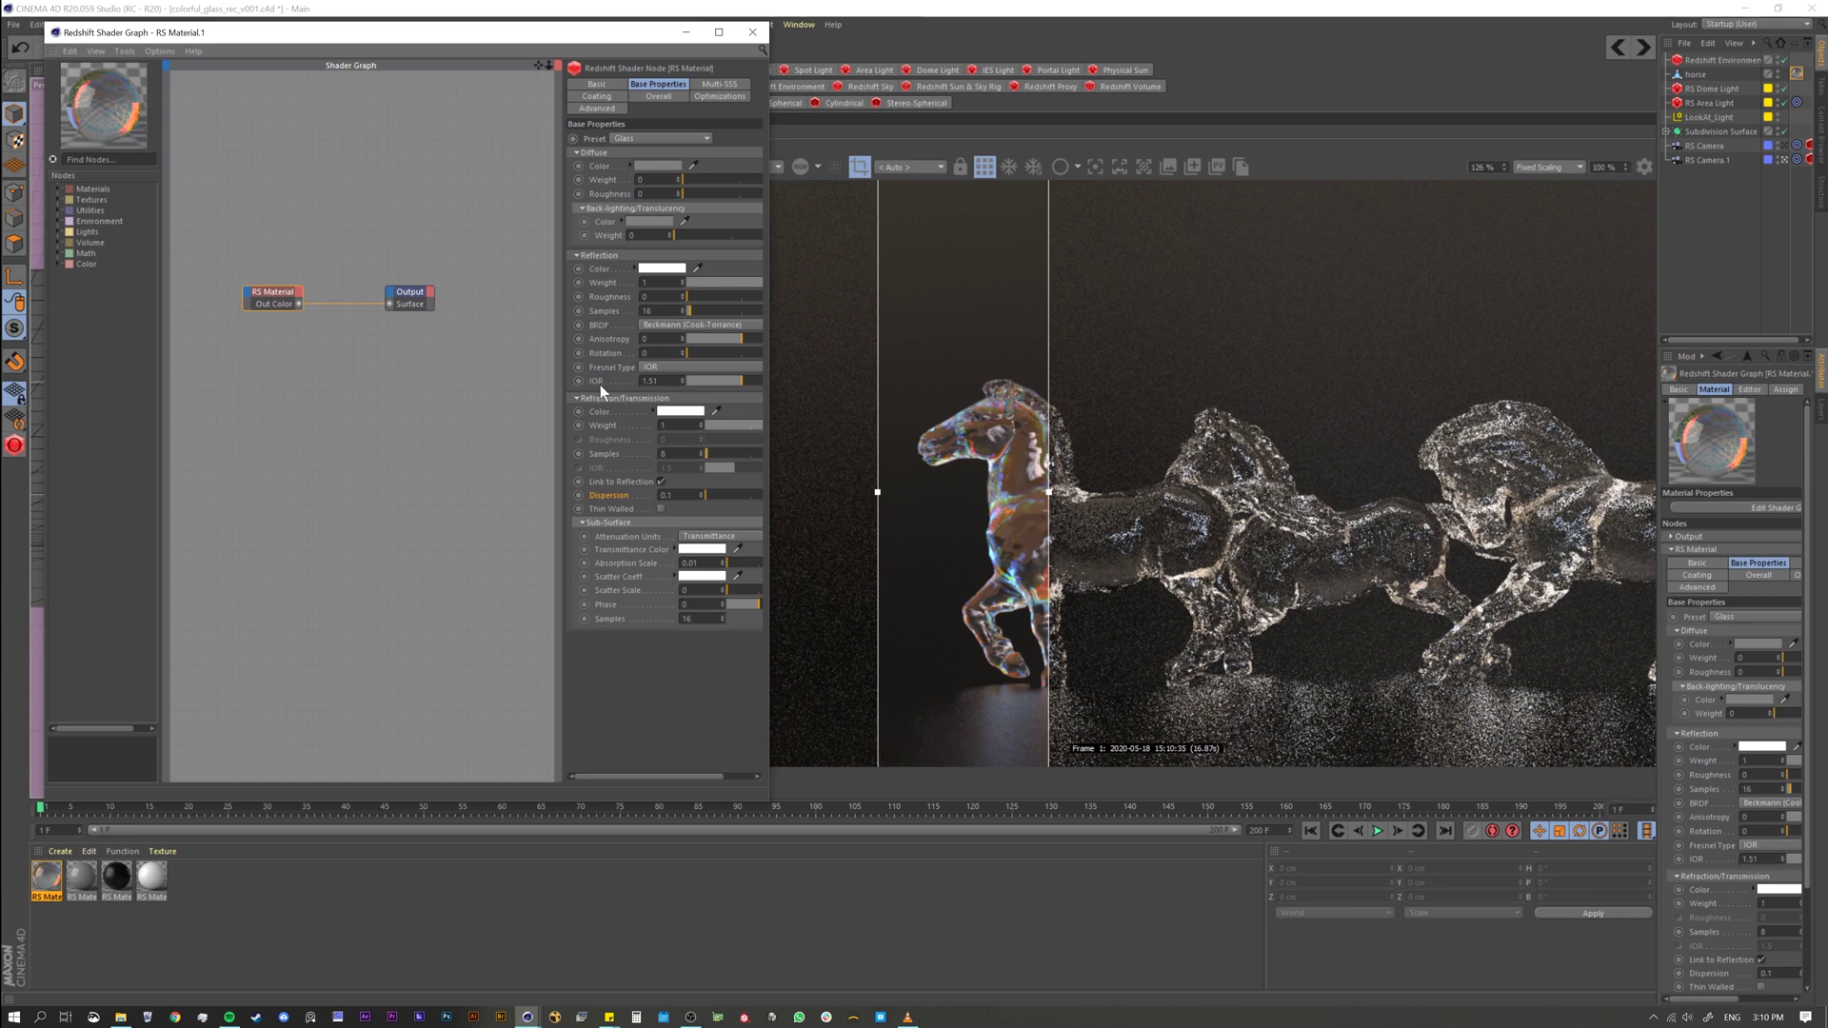
Test IOR 1.716 and 1.185 while toggling progressive and bucket rendering, then set IOR 1.383
{"action": "left_click", "coordinate": [752, 381]}
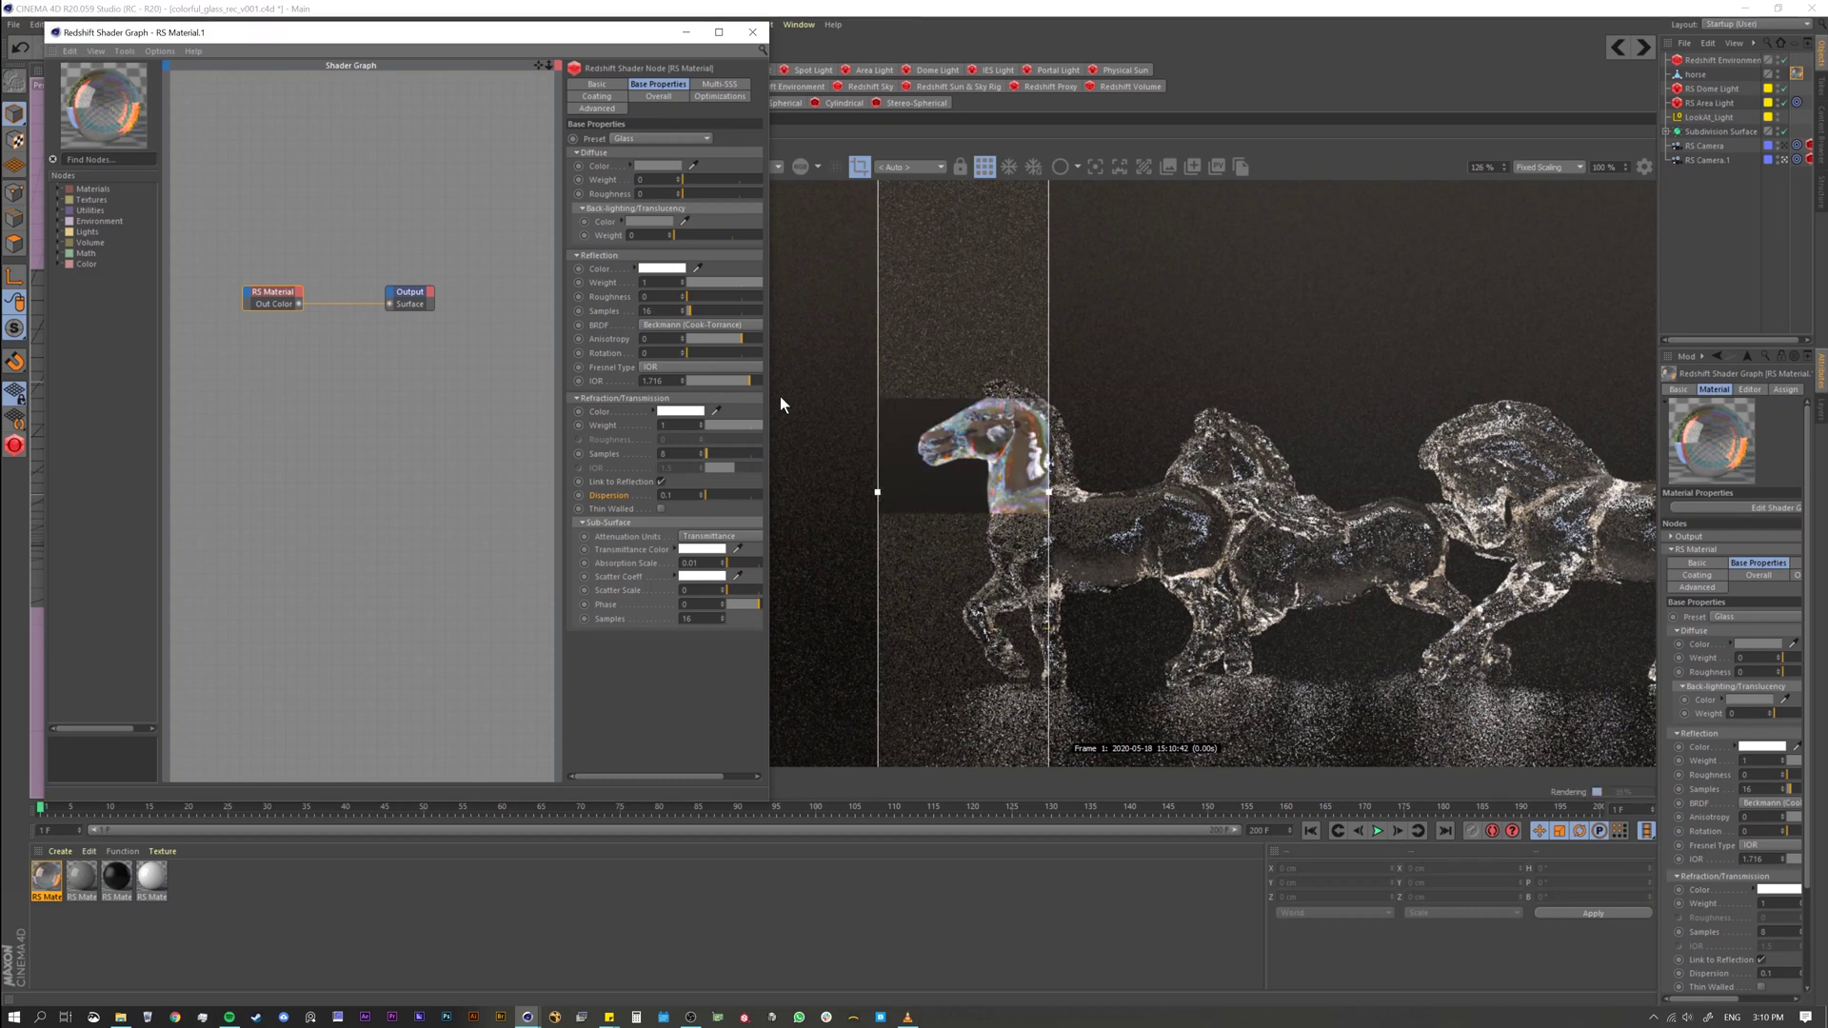
{"action": "left_click", "coordinate": [984, 170]}
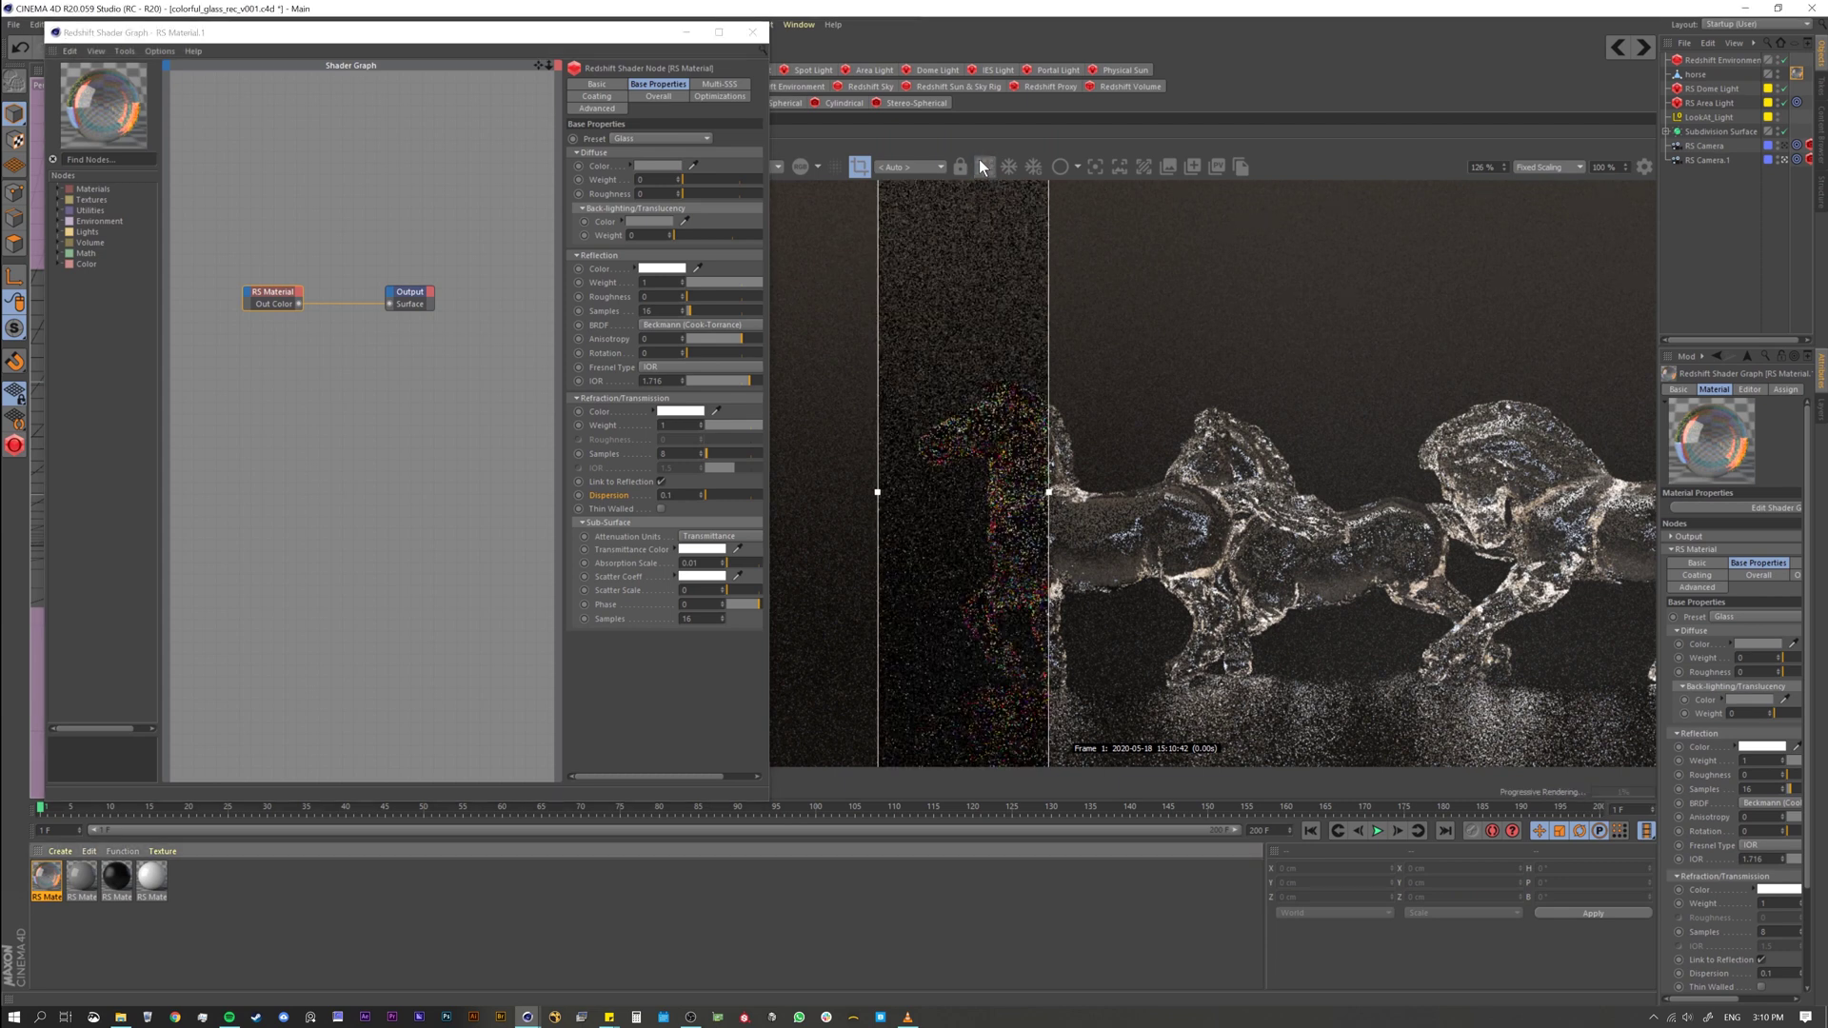
{"action": "left_click", "coordinate": [729, 379]}
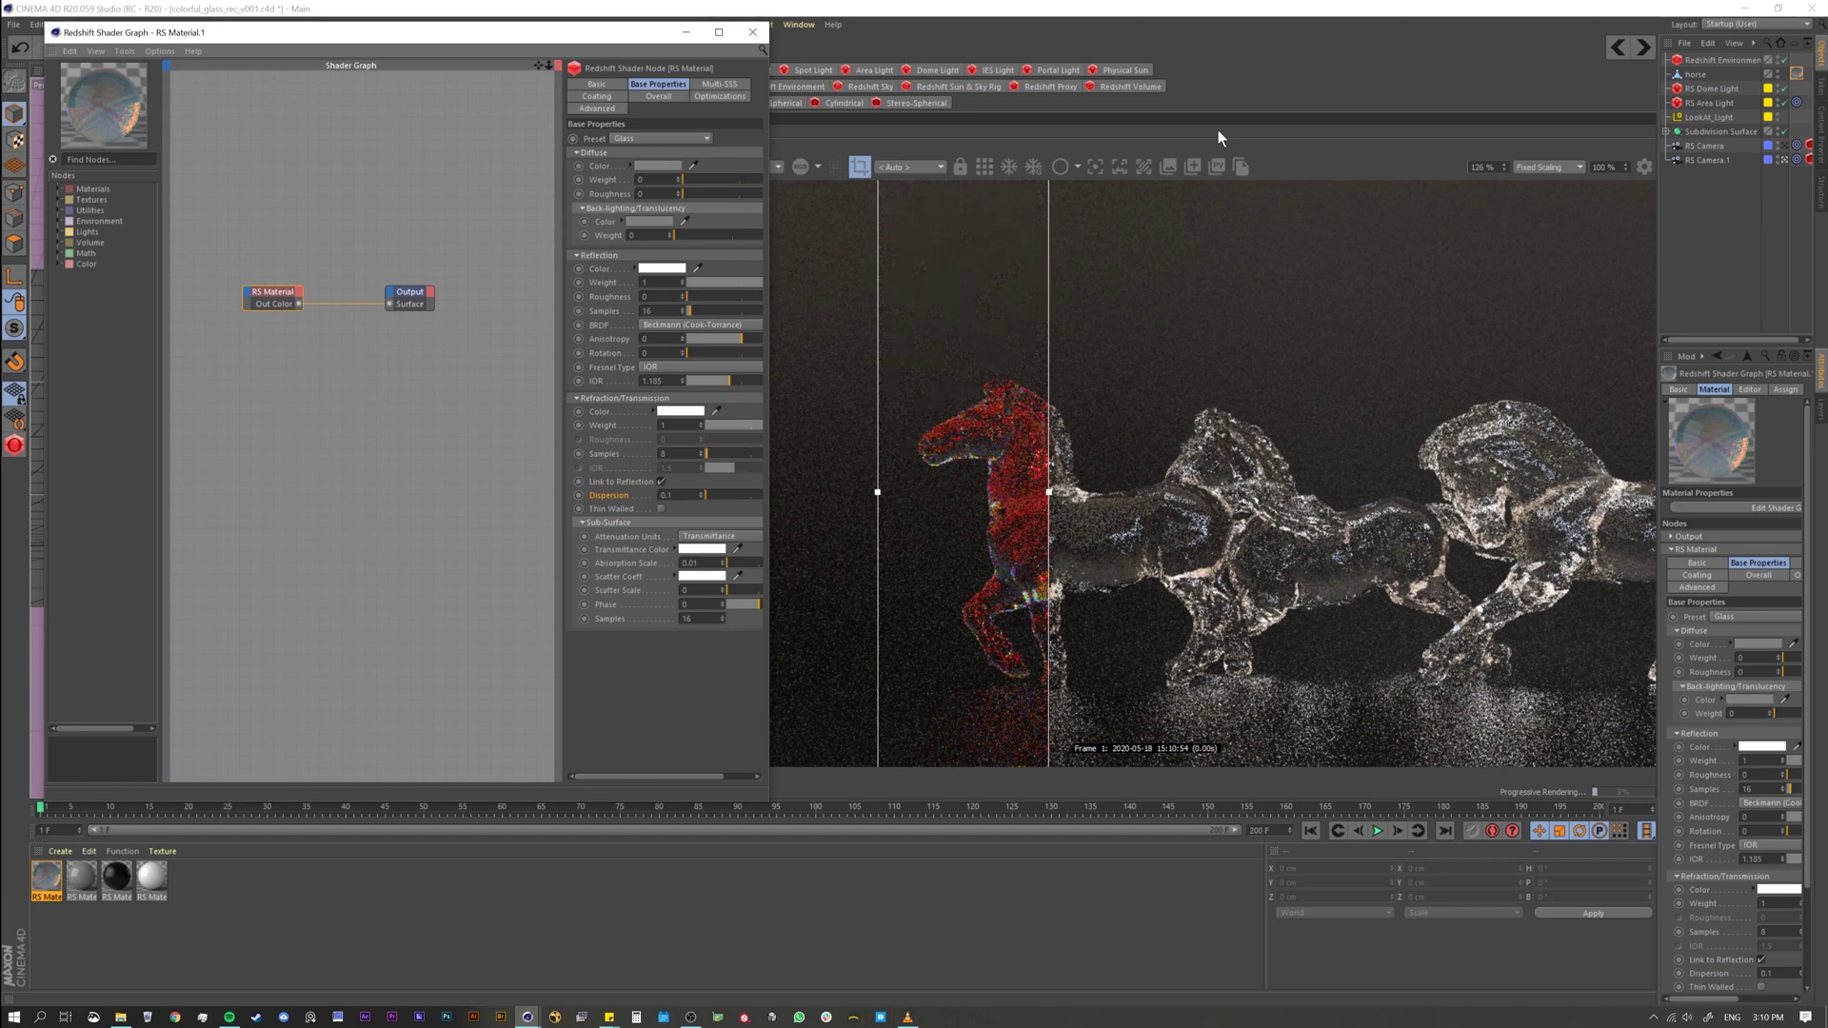
{"action": "left_click", "coordinate": [990, 167]}
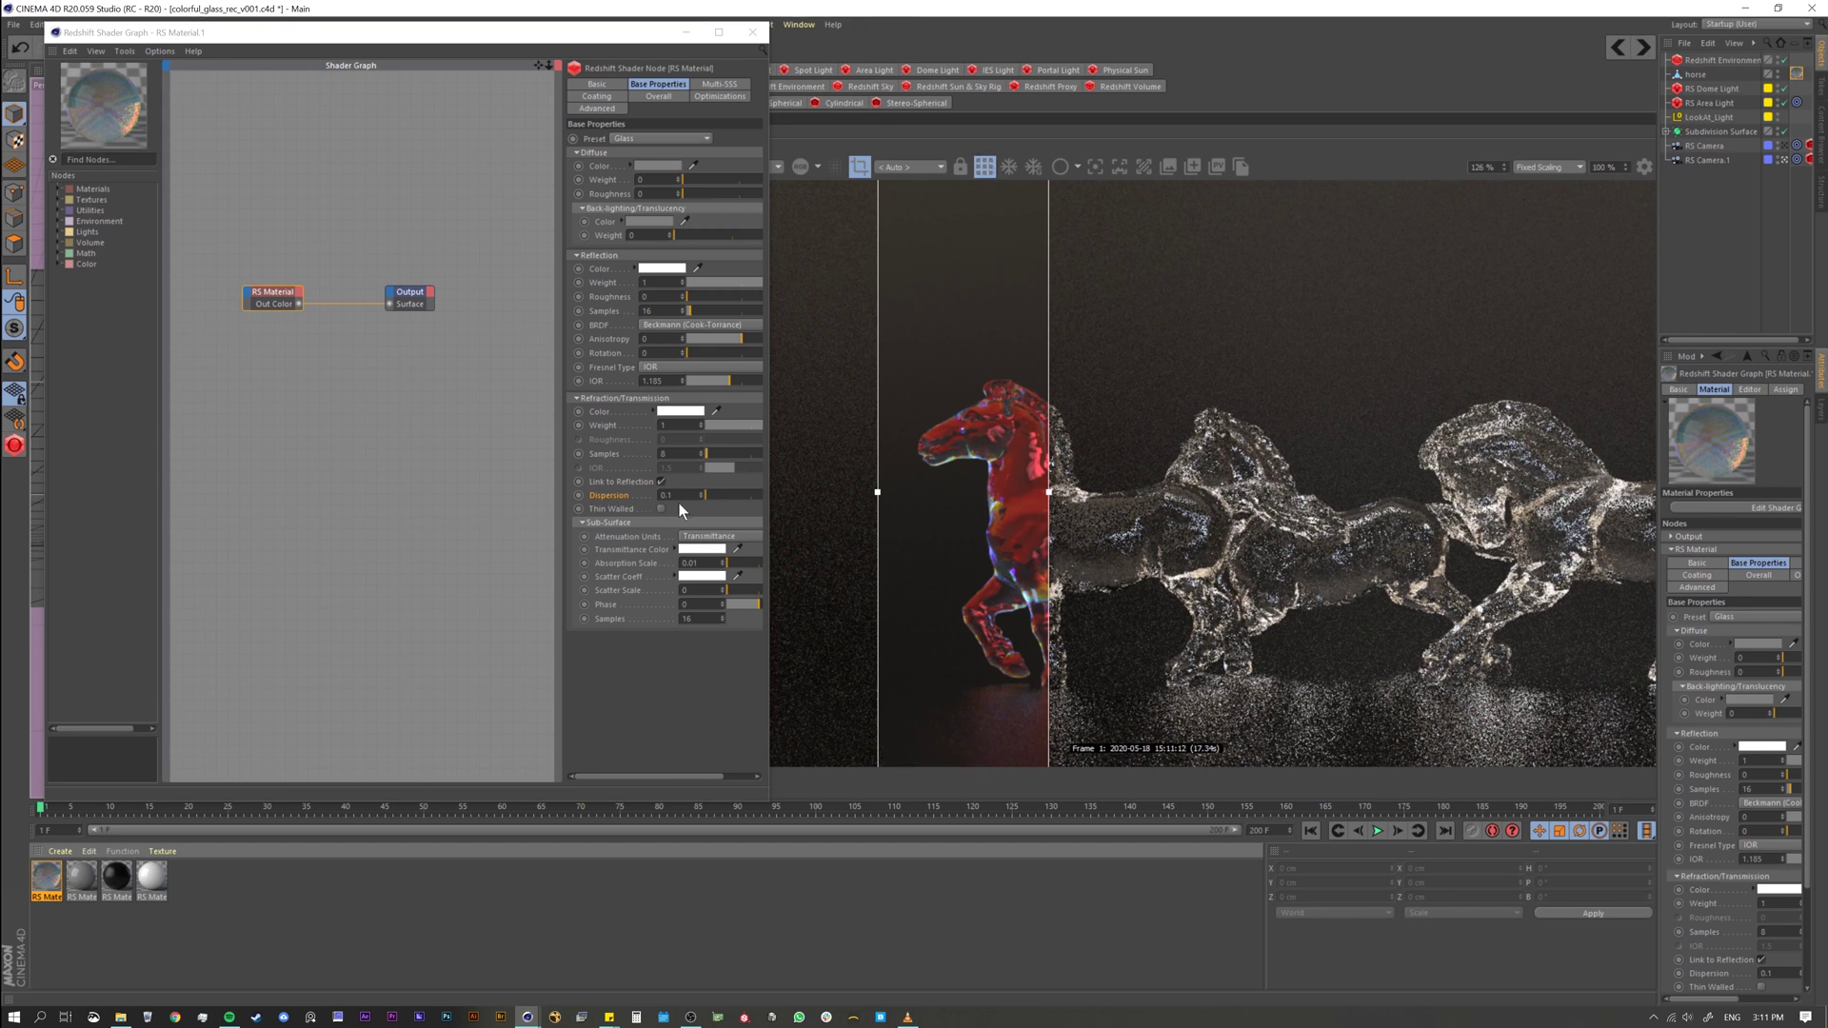
{"action": "left_click_drag", "start_coordinate": [735, 379], "coordinate": [750, 387]}
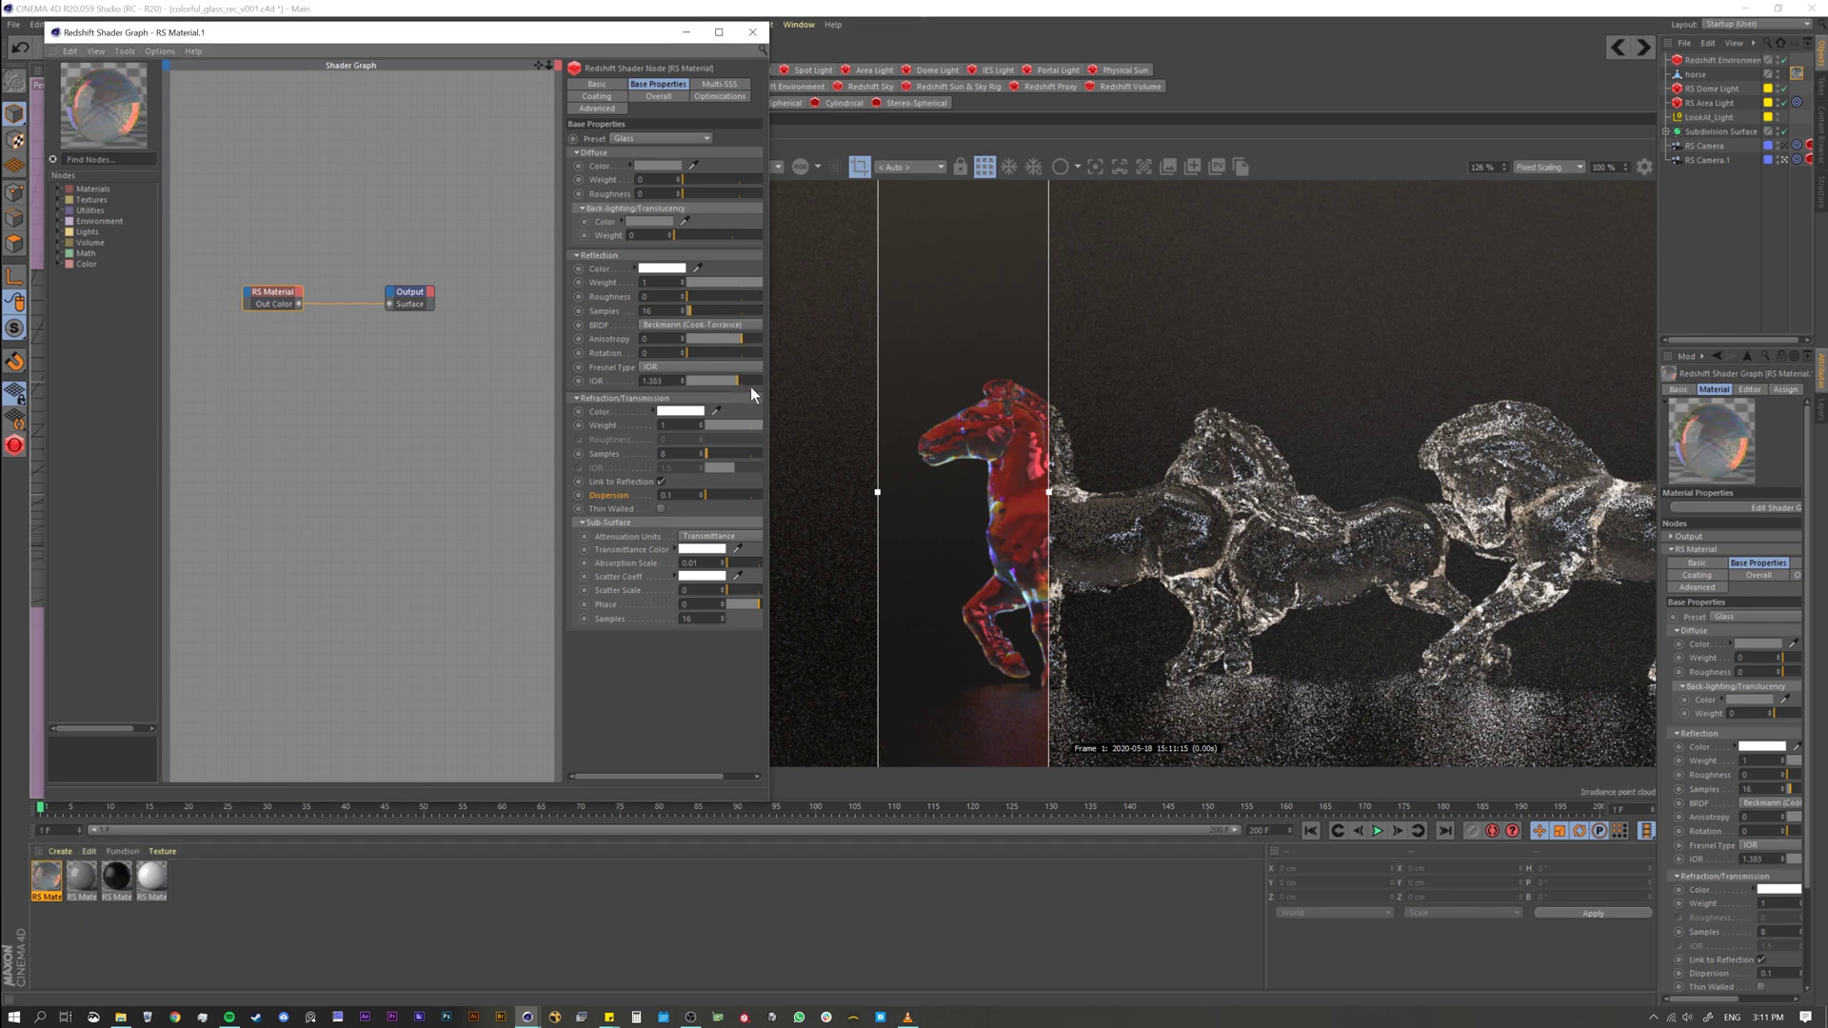